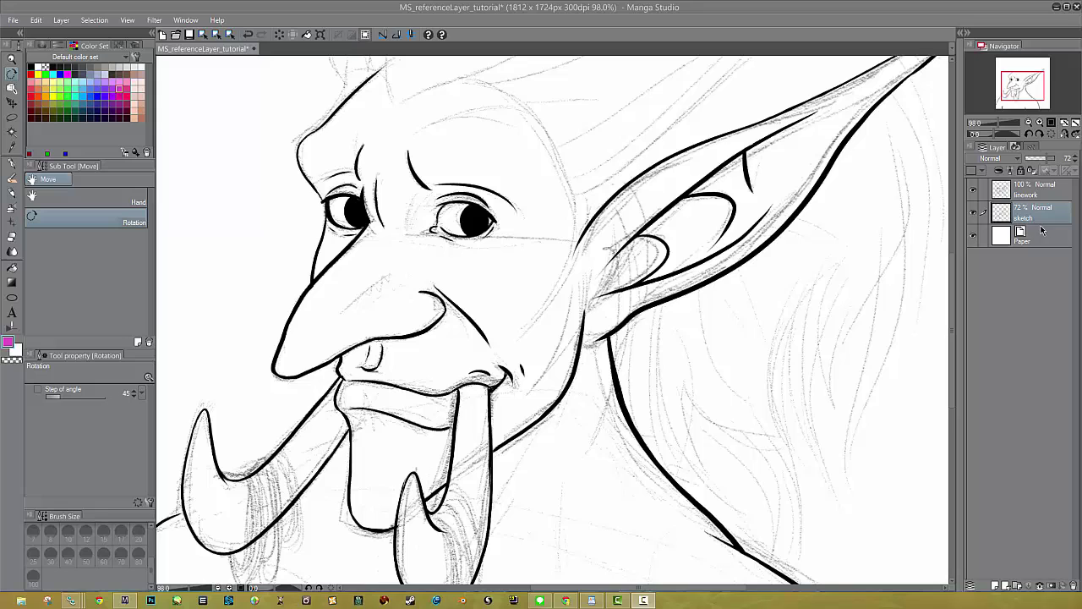
Briefly hide and reshow the sketch and linework layers to compare them.
click(972, 211)
click(972, 211)
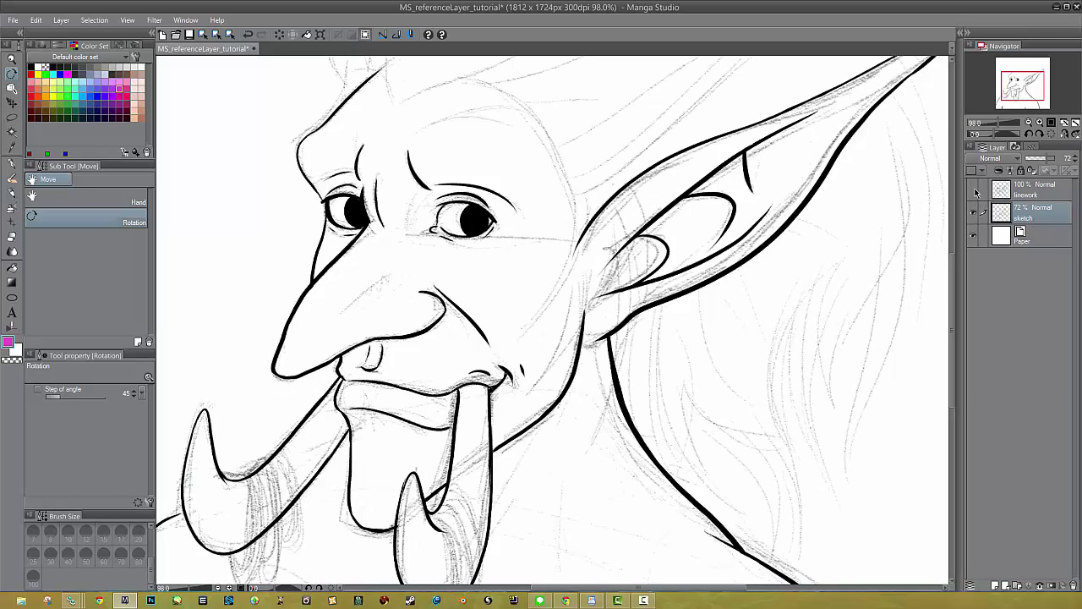
click(973, 189)
click(973, 191)
Add a new raster layer, delete the extra Layer 2, and rename Layer 1 to 'Color'.
click(998, 585)
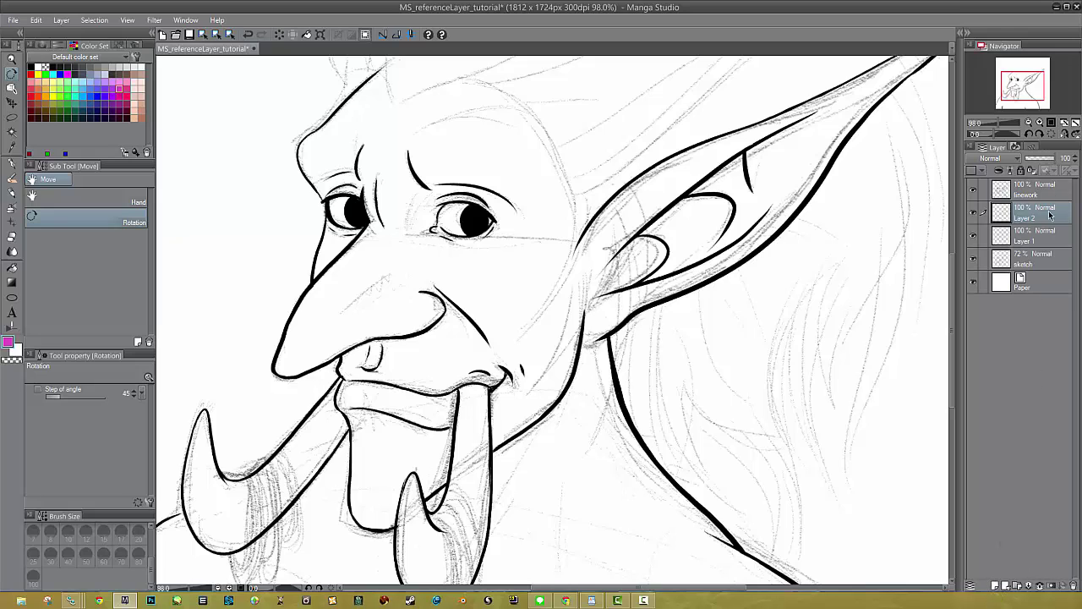
key(ctrl+shift+n)
mouse_move(1043, 338)
mouse_down()
mouse_move(1074, 586)
mouse_move(1035, 212)
mouse_move(1030, 396)
mouse_move(1052, 575)
mouse_move(1072, 585)
mouse_up()
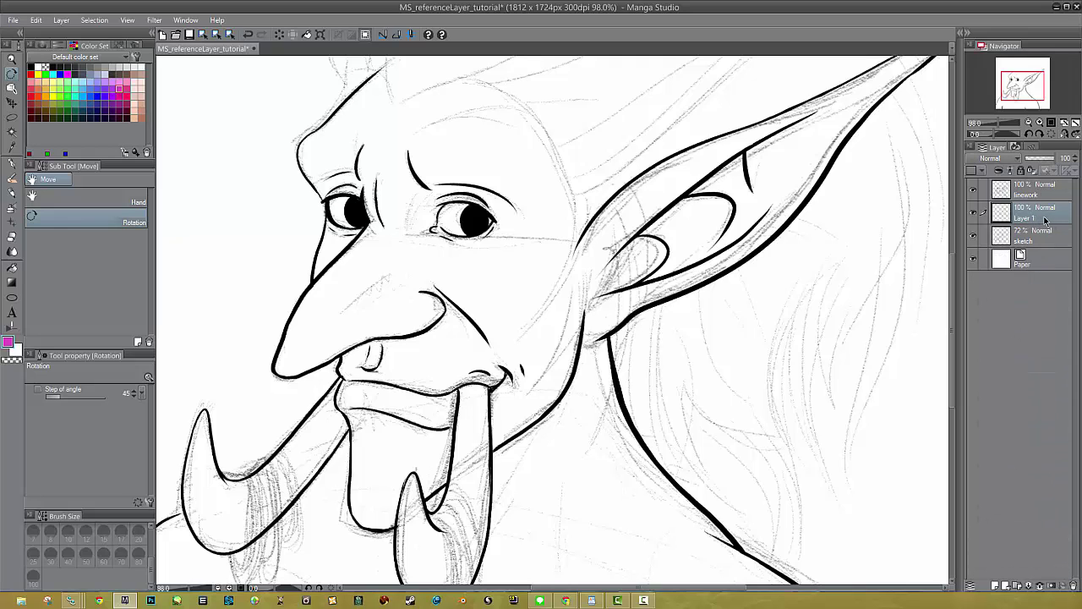
double_click(1038, 218)
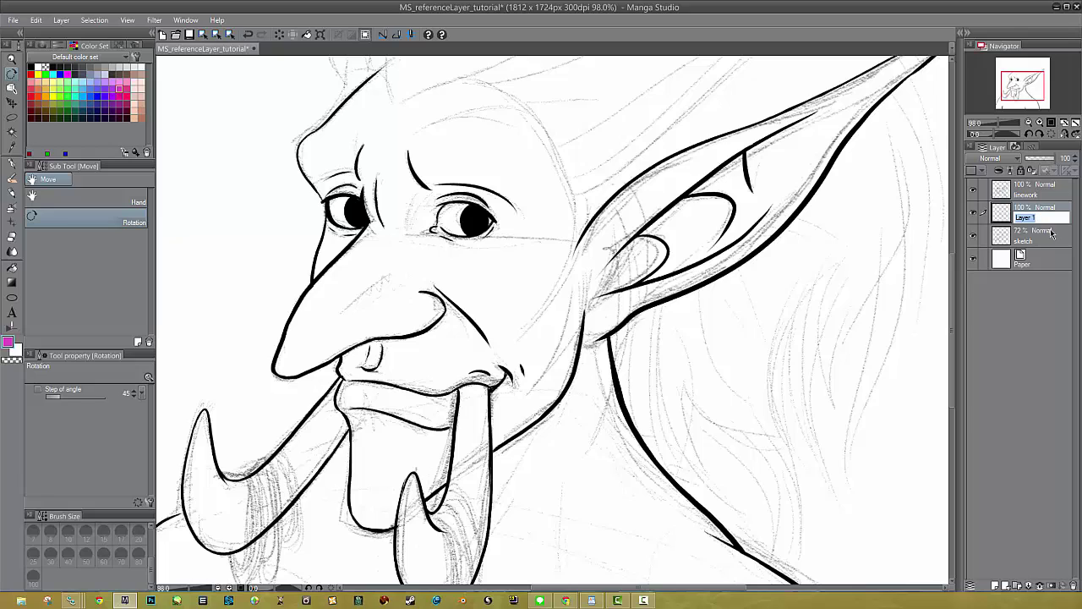
text(c)
key(Return)
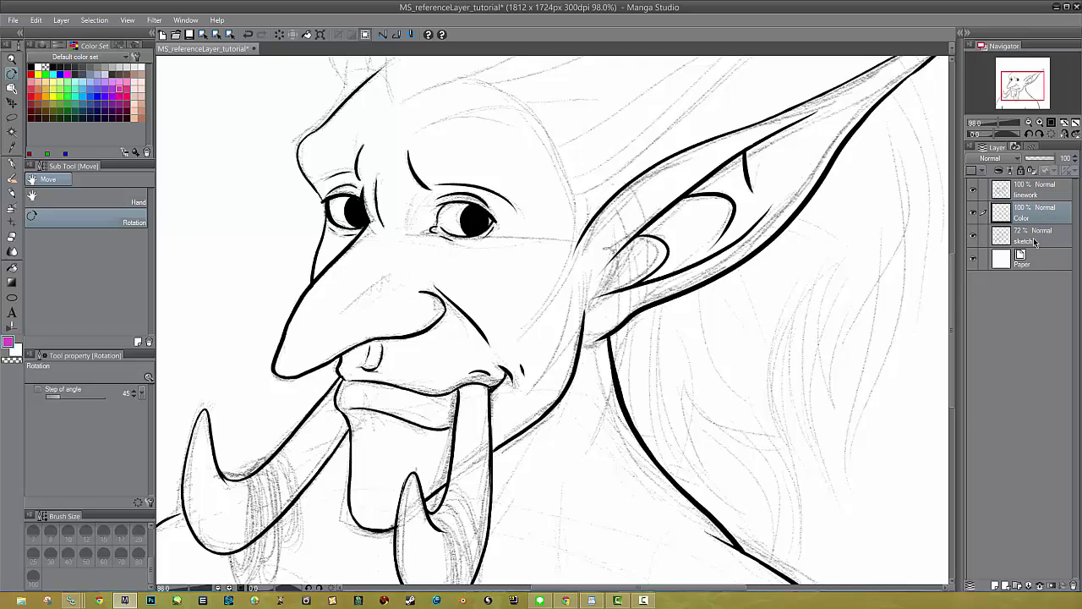
Set the linework layer as the reference layer, then reselect the Color layer and reframe the face.
click(1050, 196)
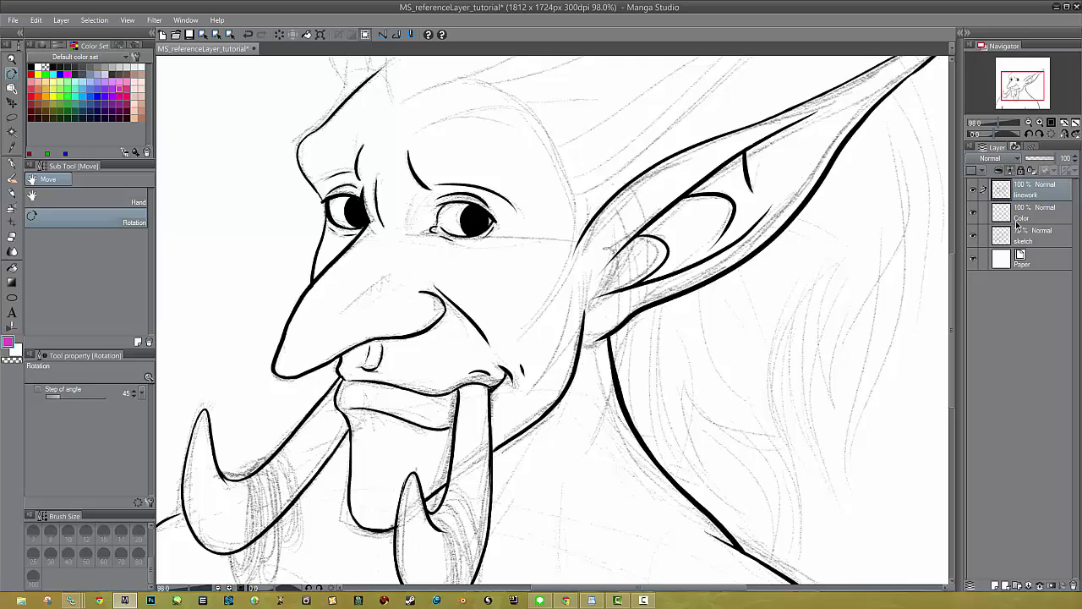
click(1035, 220)
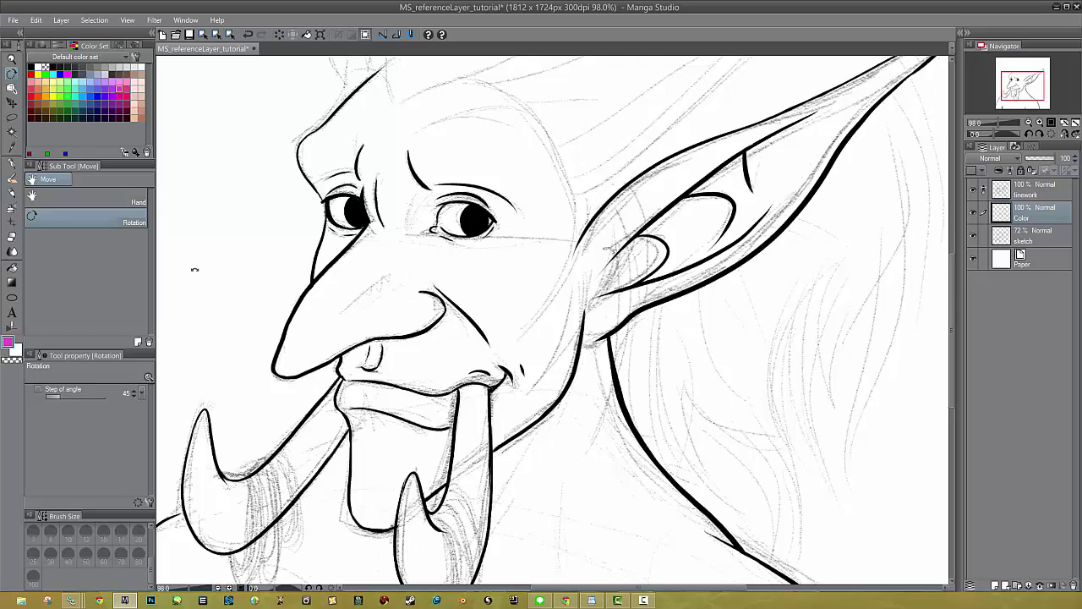
mouse_move(640, 386)
mouse_down()
mouse_move(682, 367)
mouse_move(647, 293)
mouse_move(683, 380)
mouse_move(669, 341)
mouse_move(679, 321)
mouse_move(667, 316)
mouse_up()
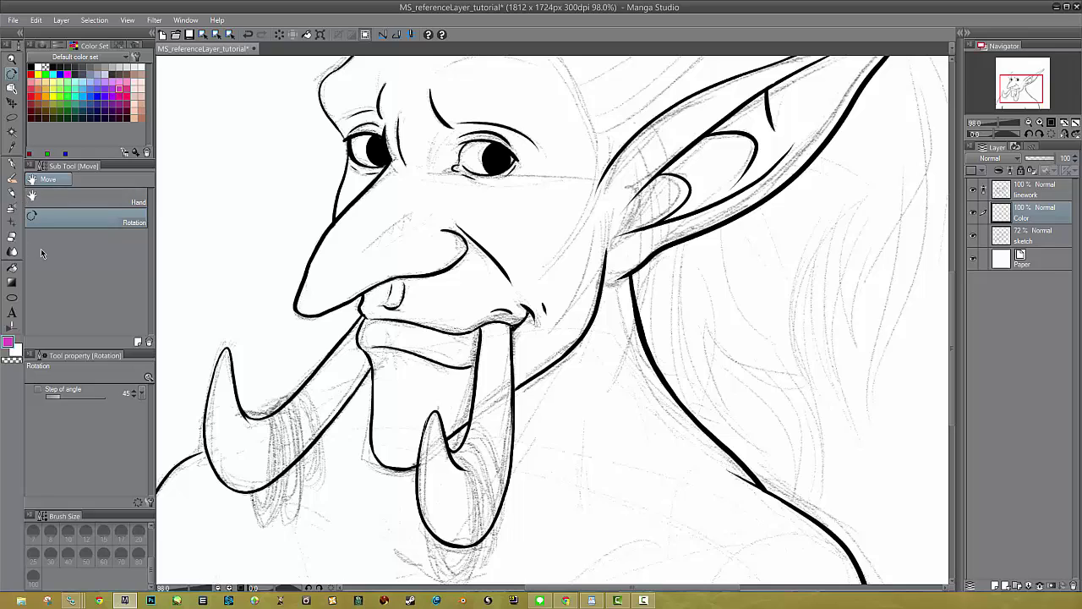
Fill the right tusk magenta referring to another layer, then test and undo an editing-layer-only fill.
click(12, 266)
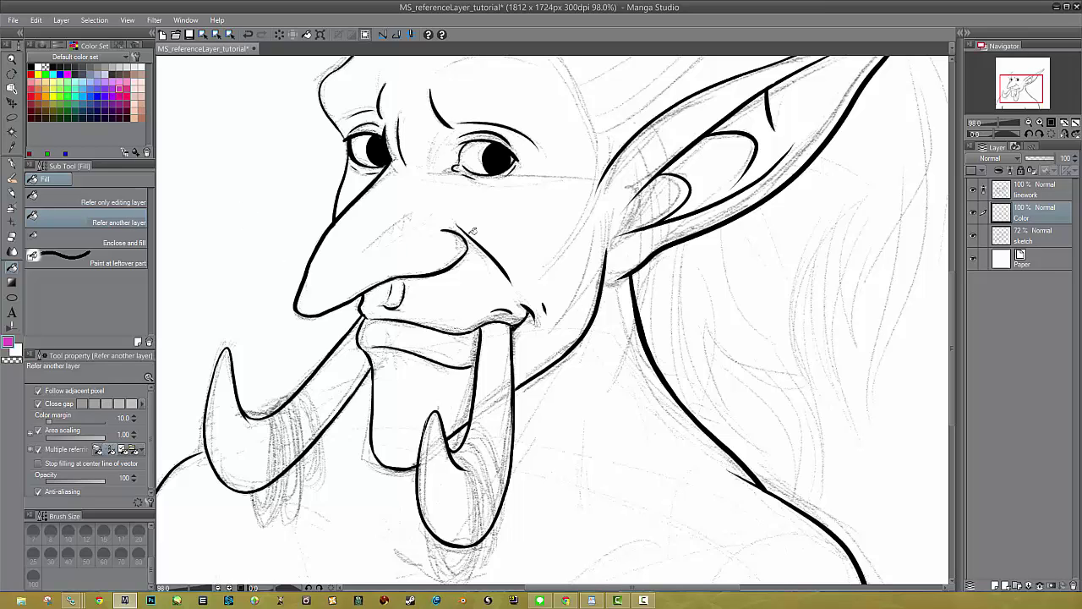
click(487, 477)
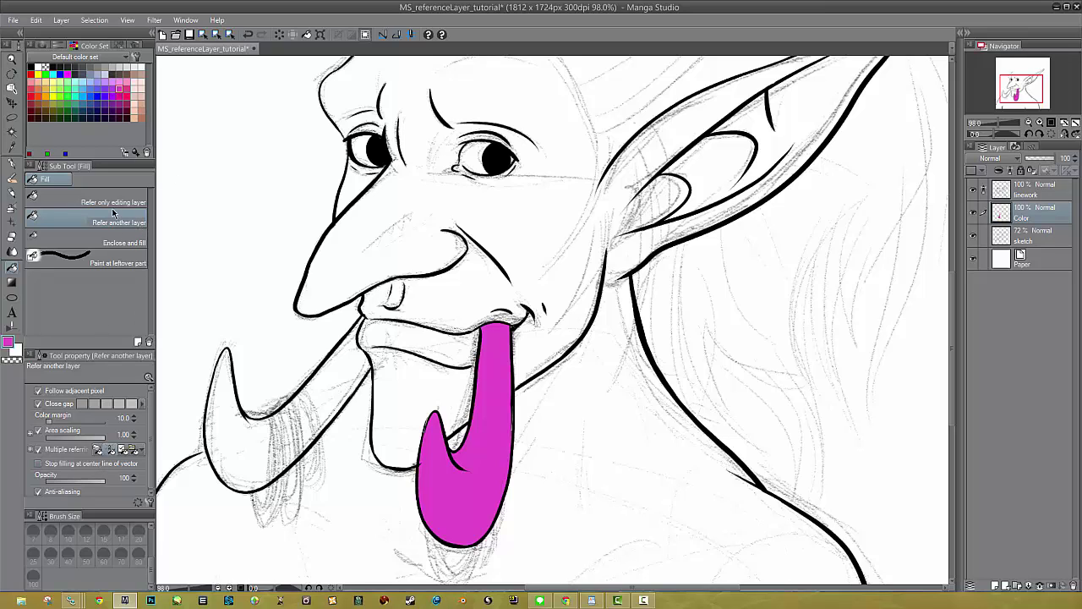
click(113, 200)
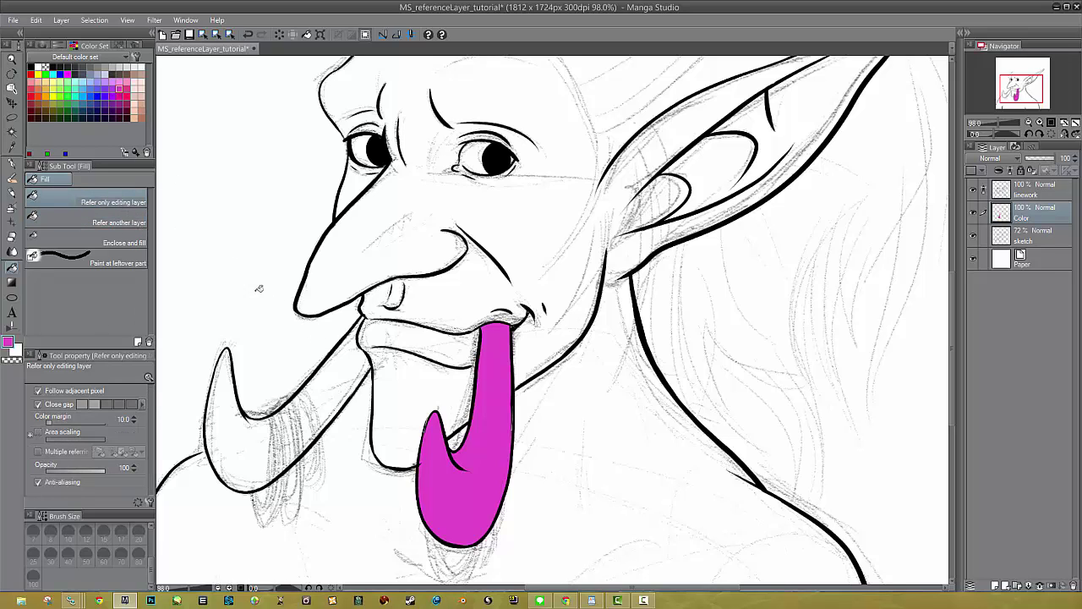
click(360, 390)
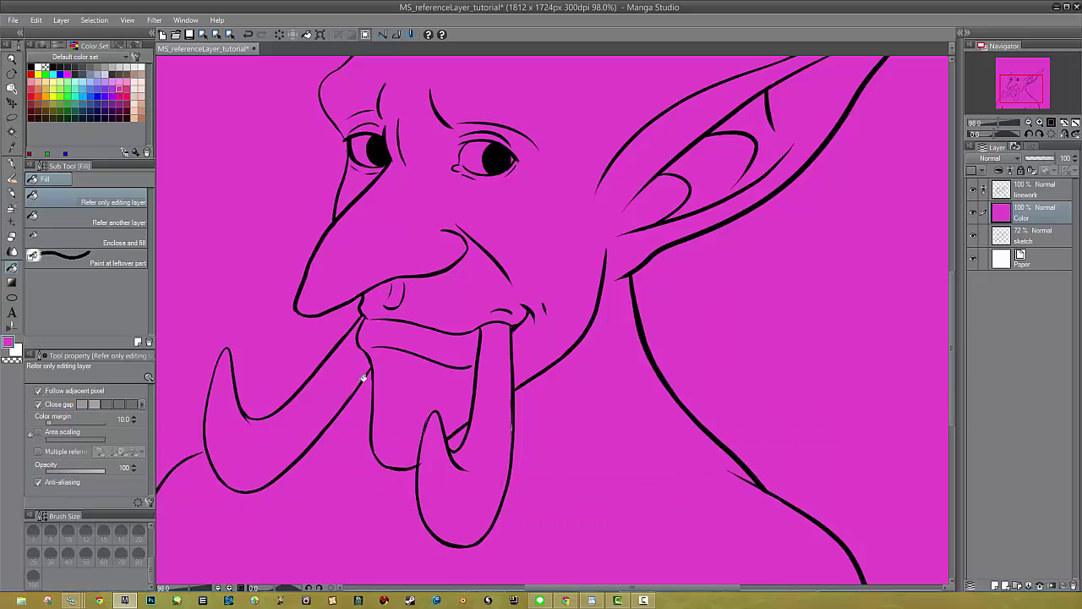
key(ctrl+z)
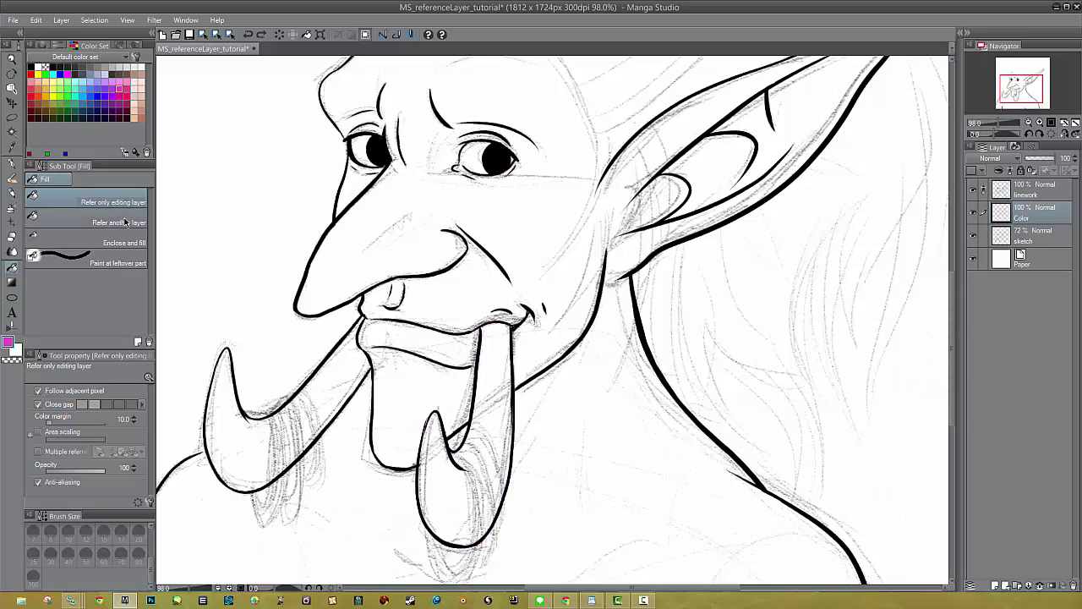
Refill both tusks magenta referring to other layers and hide the pencil sketch.
click(127, 221)
click(504, 442)
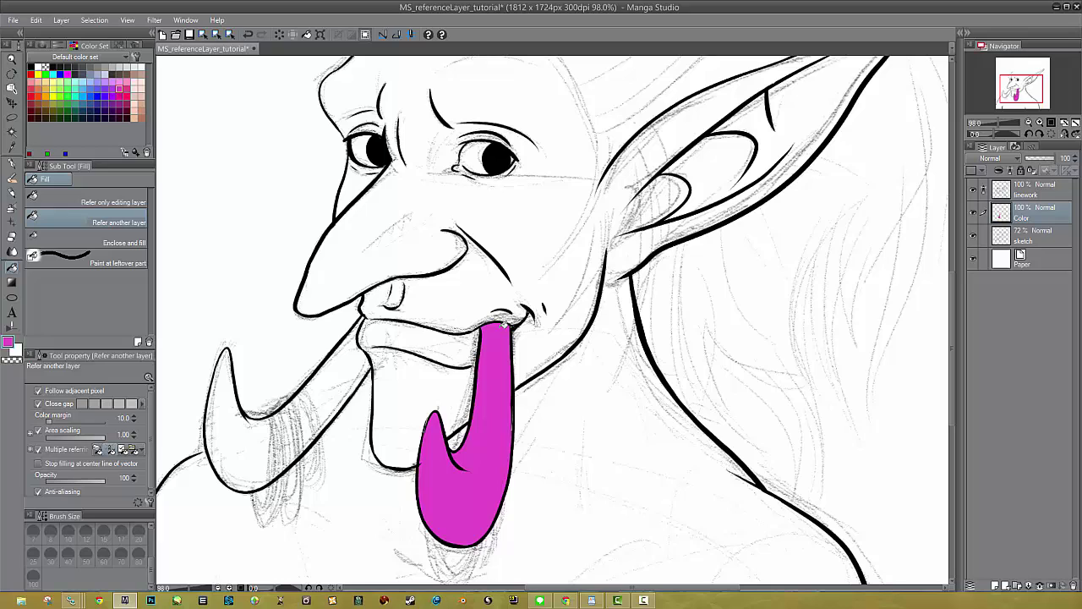
click(298, 424)
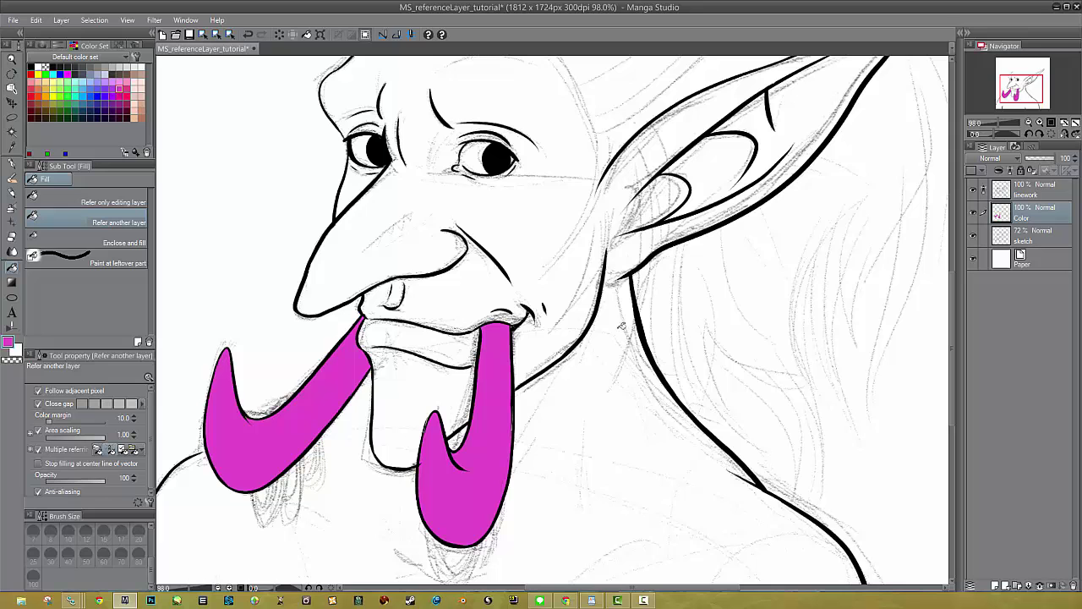
click(978, 236)
drag(547, 158, 567, 181)
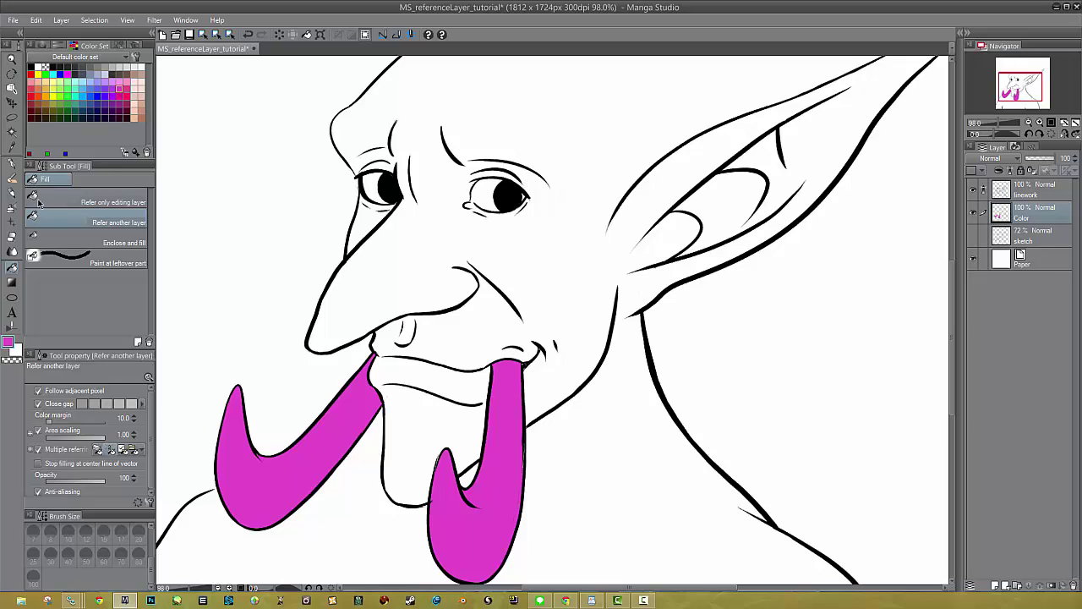
Select the Pen tool's G-pen sub tool, after briefly trying the pencil.
click(15, 165)
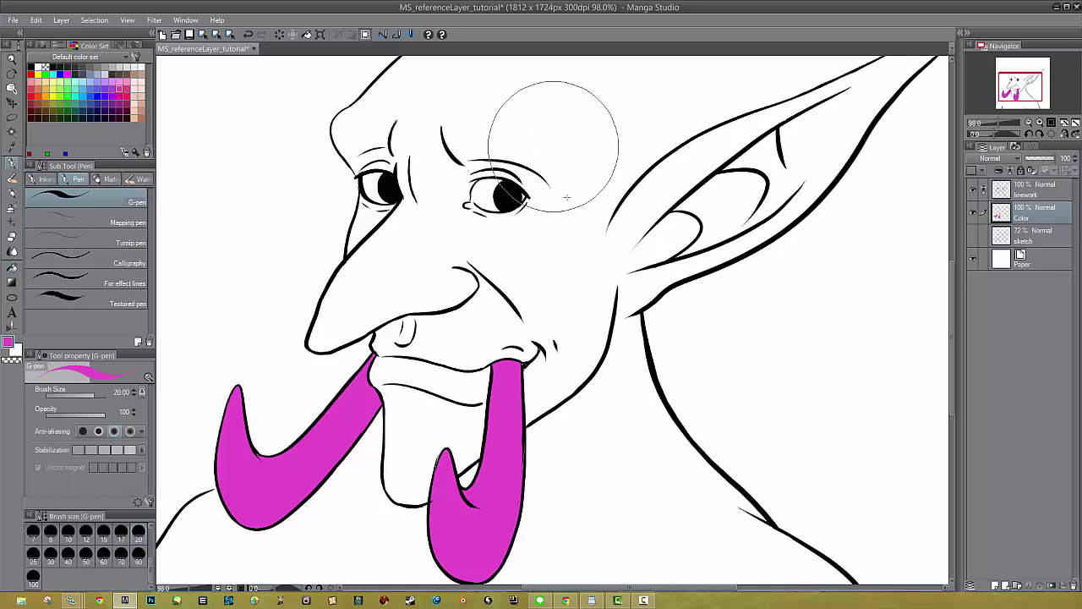
scroll(568, 164, up, 3)
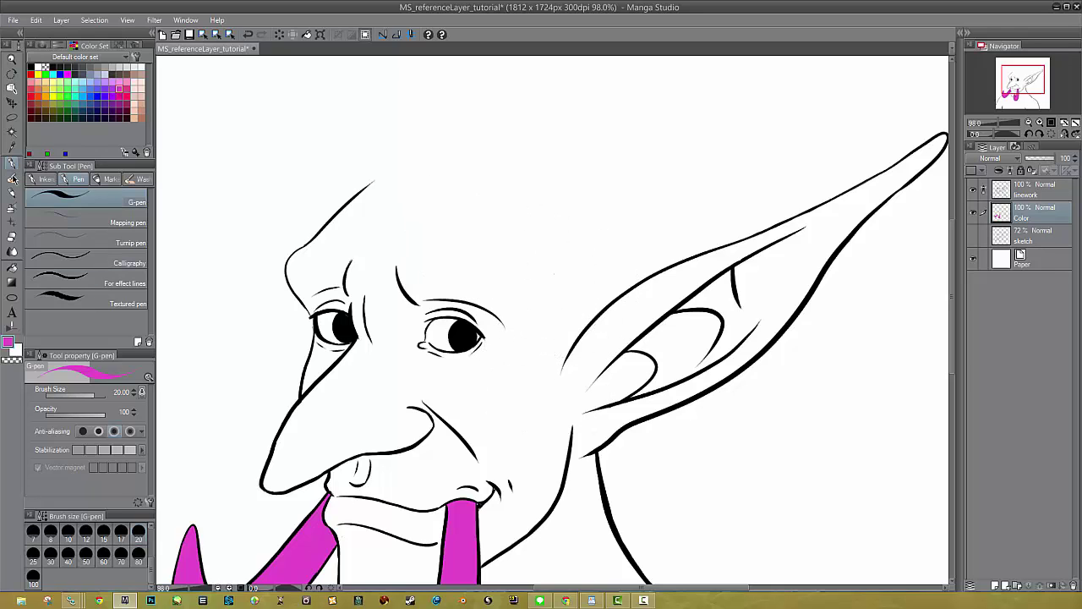
click(13, 178)
click(13, 165)
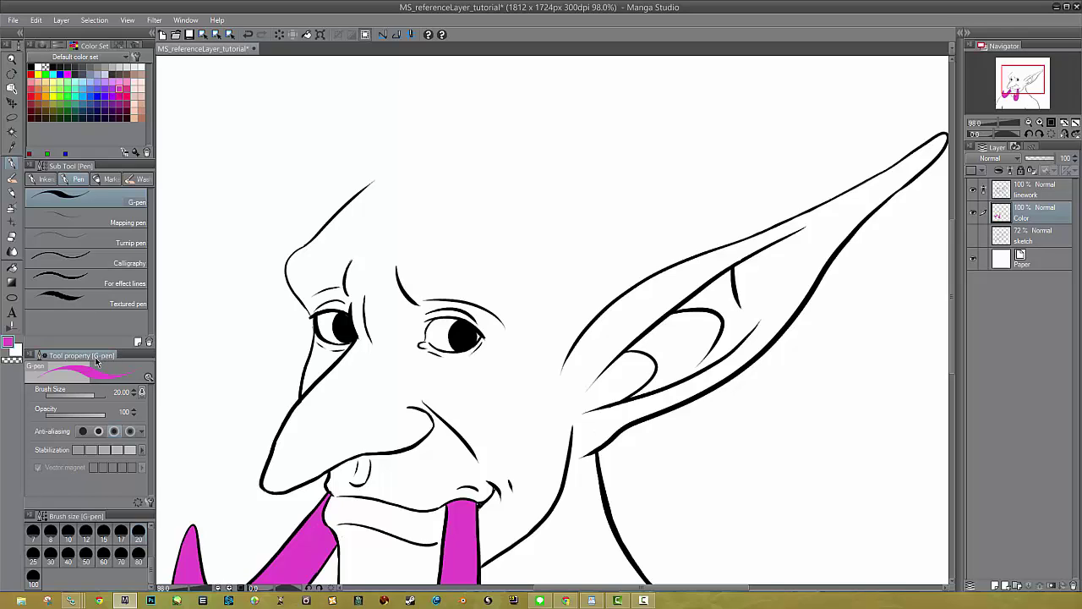
In Sub Tool Detail > Anti-overflow, keep 'Do not exceed line of reference layer' and area scaling enabled.
click(150, 502)
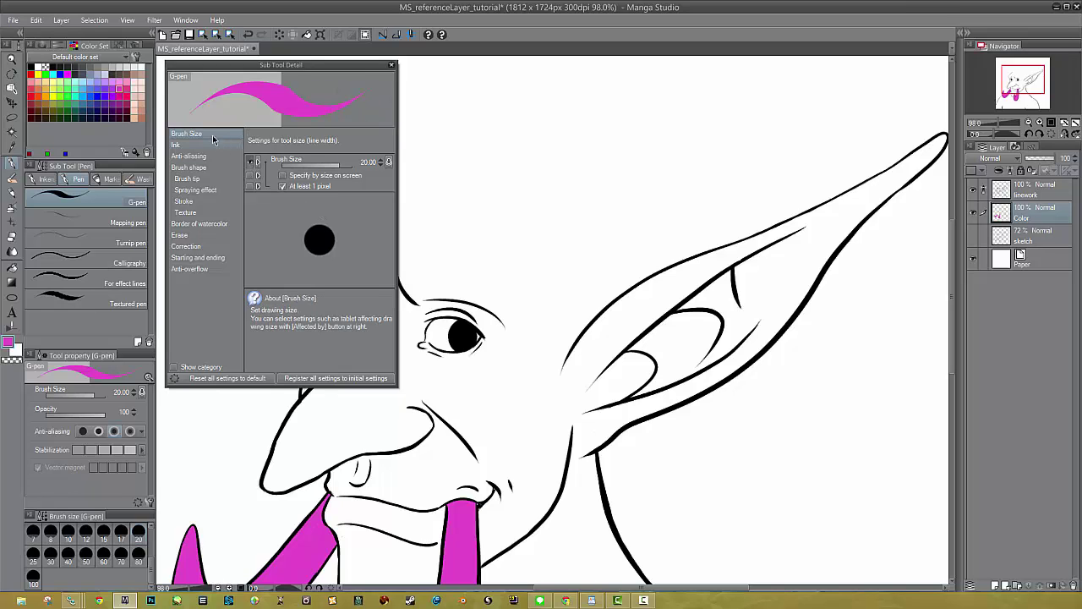
click(194, 271)
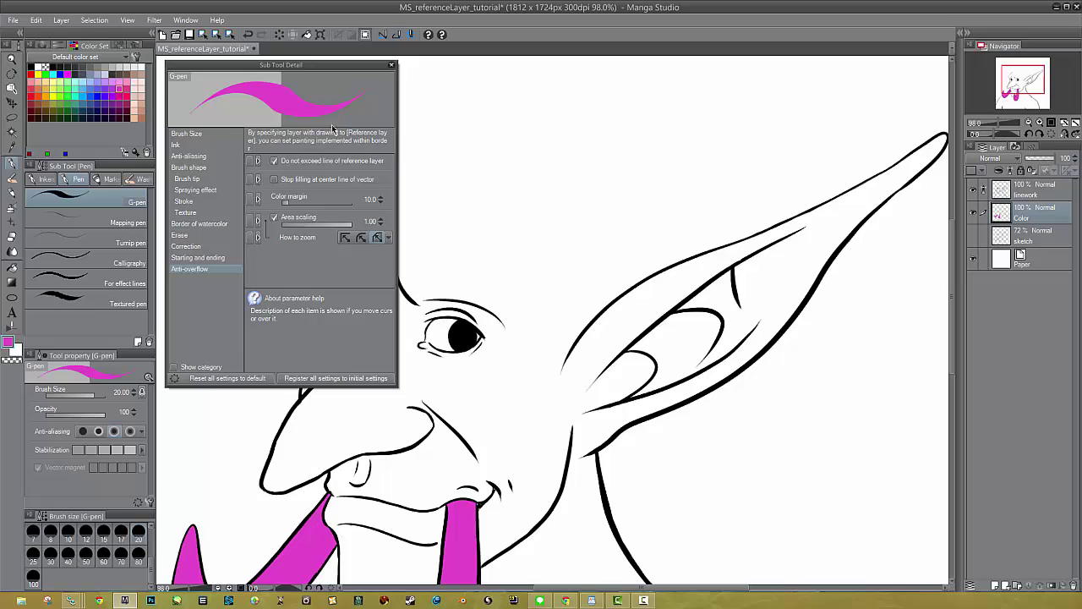
mouse_move(309, 162)
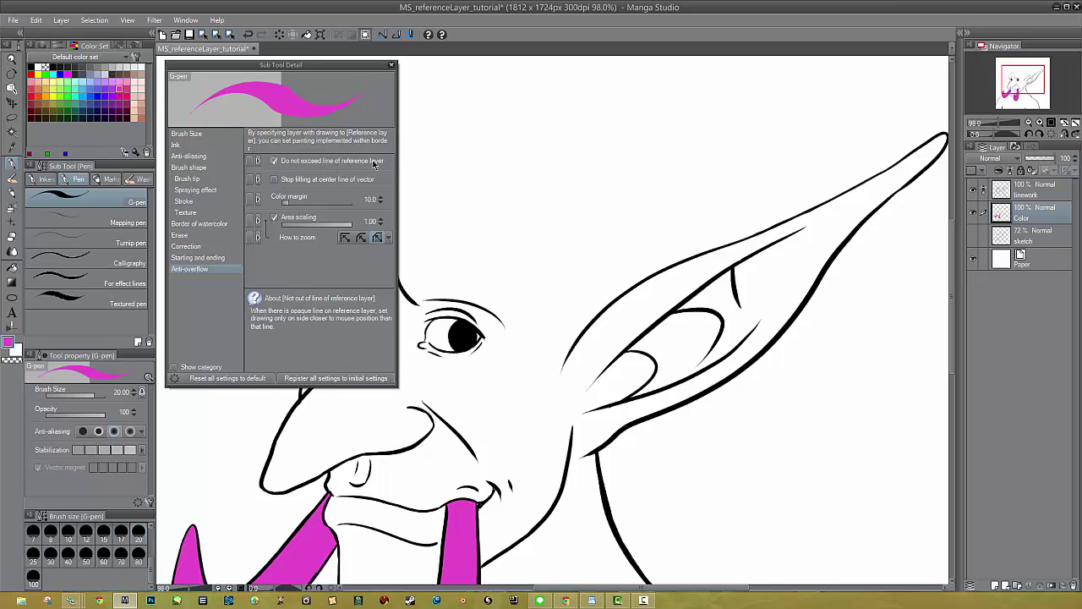
click(275, 161)
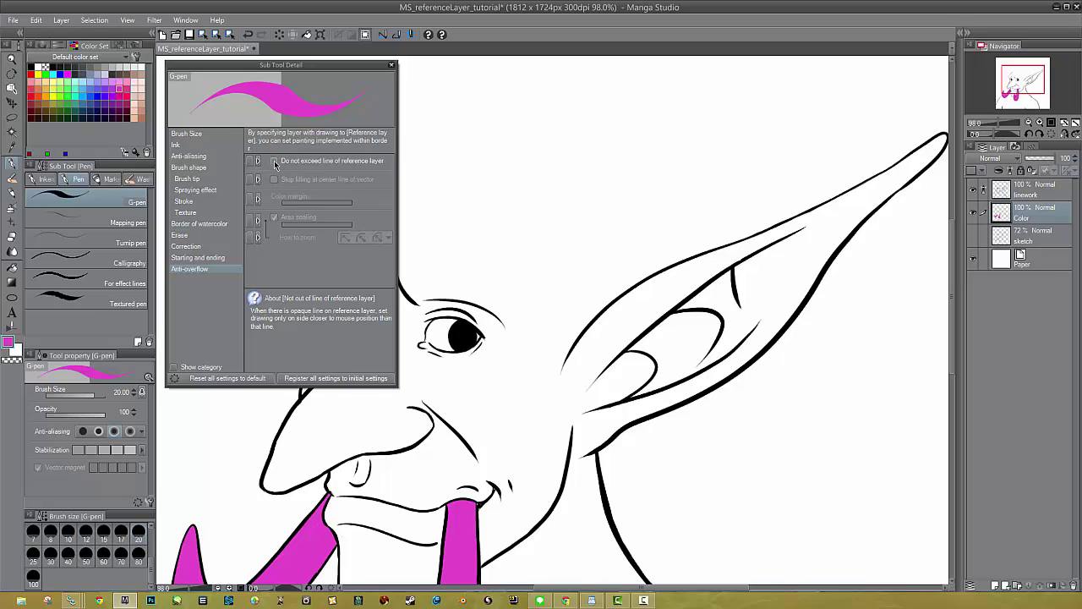
click(274, 162)
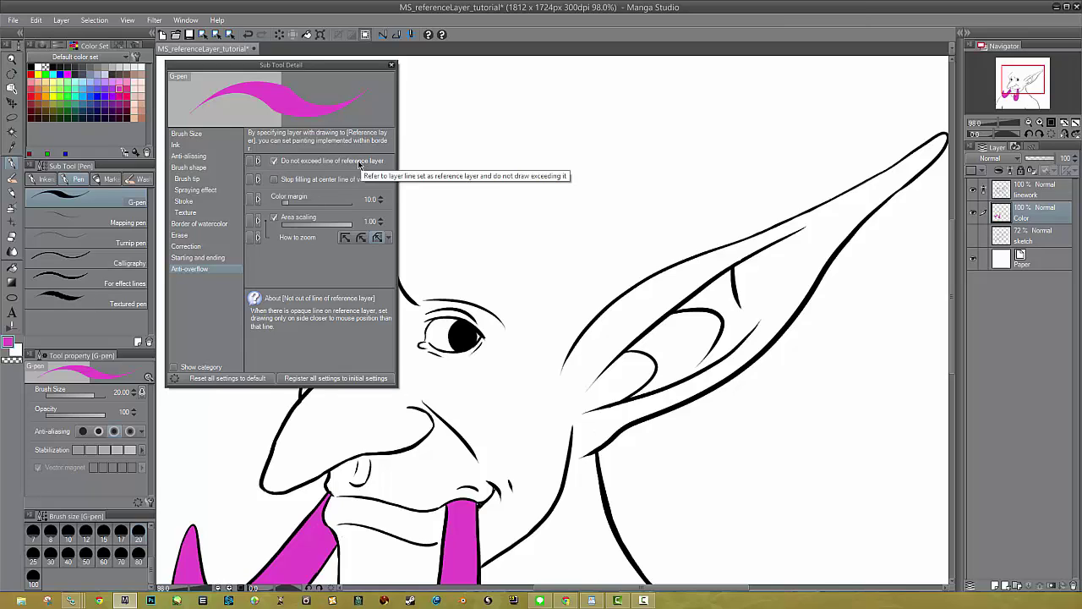
mouse_move(274, 225)
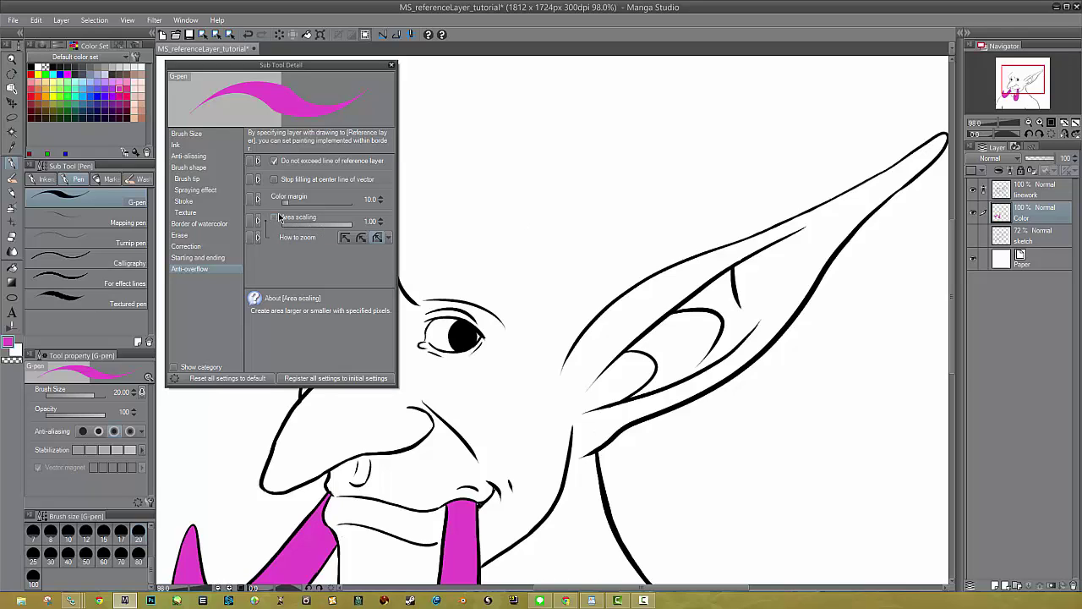
click(273, 219)
click(278, 218)
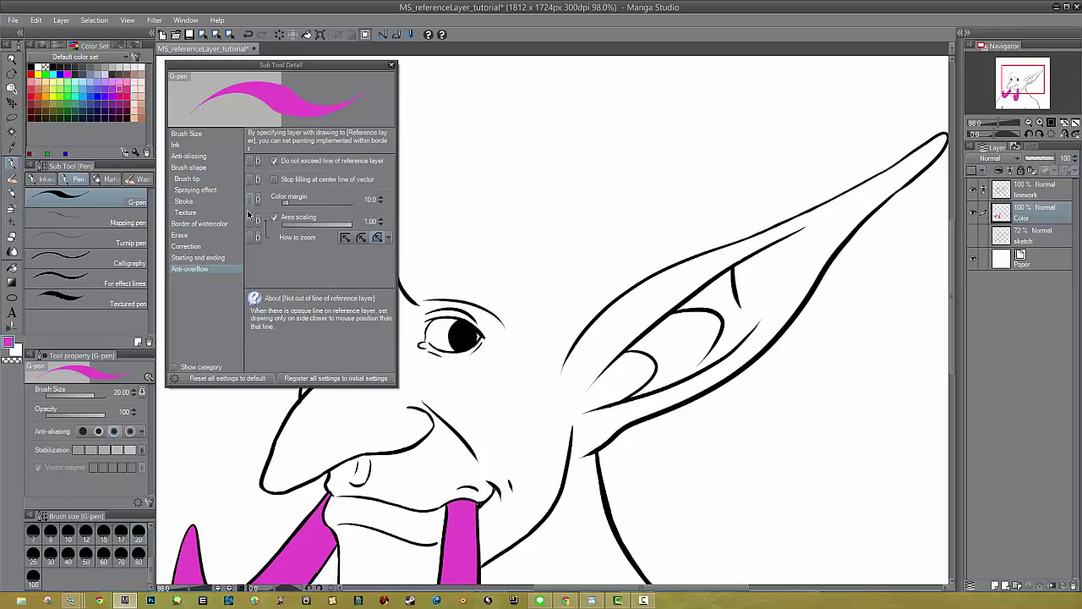
Show the do-not-exceed option in Tool property and leave it switched on.
click(254, 162)
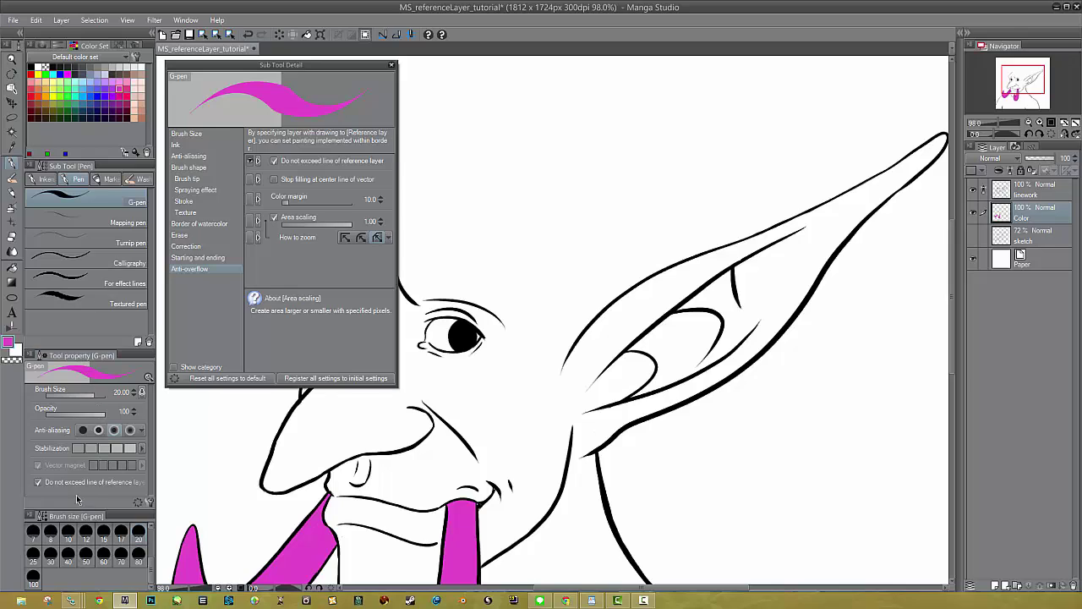
click(37, 482)
click(37, 482)
Close the Sub Tool Detail dialog and pan the canvas to show the ear and head.
click(391, 66)
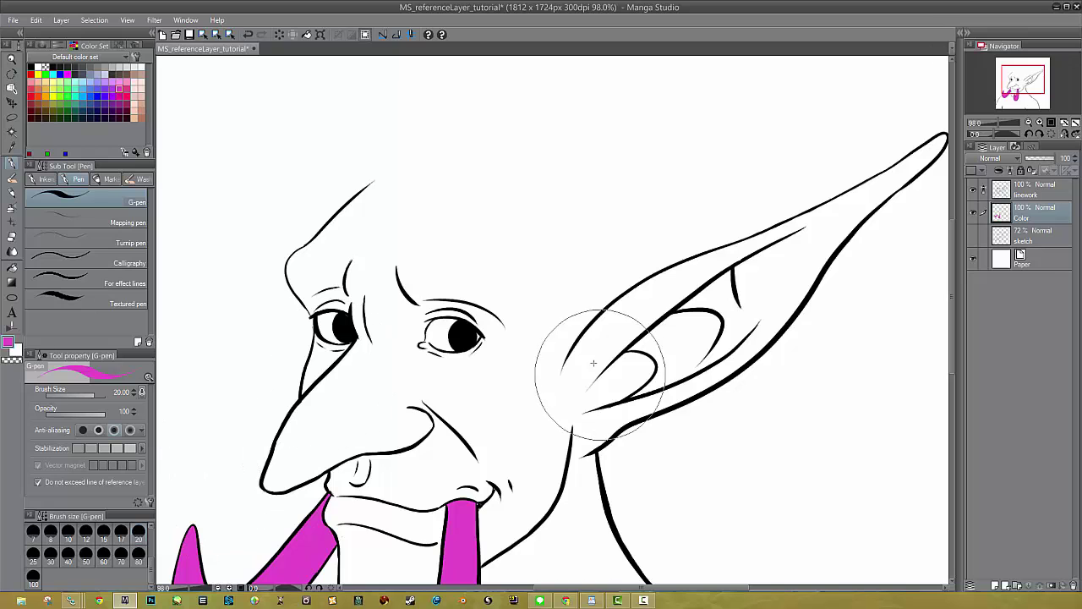
mouse_move(628, 315)
mouse_down()
mouse_move(442, 230)
mouse_move(535, 256)
mouse_up()
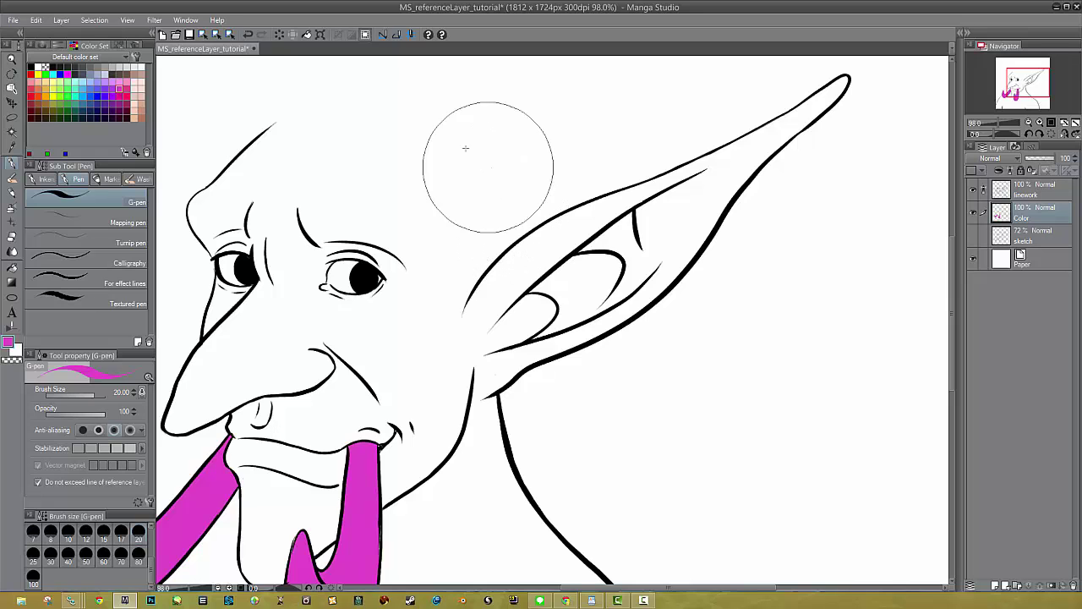
Set the brush-type cursor to Brush size and Cross in File > Preferences > Cursor.
click(15, 20)
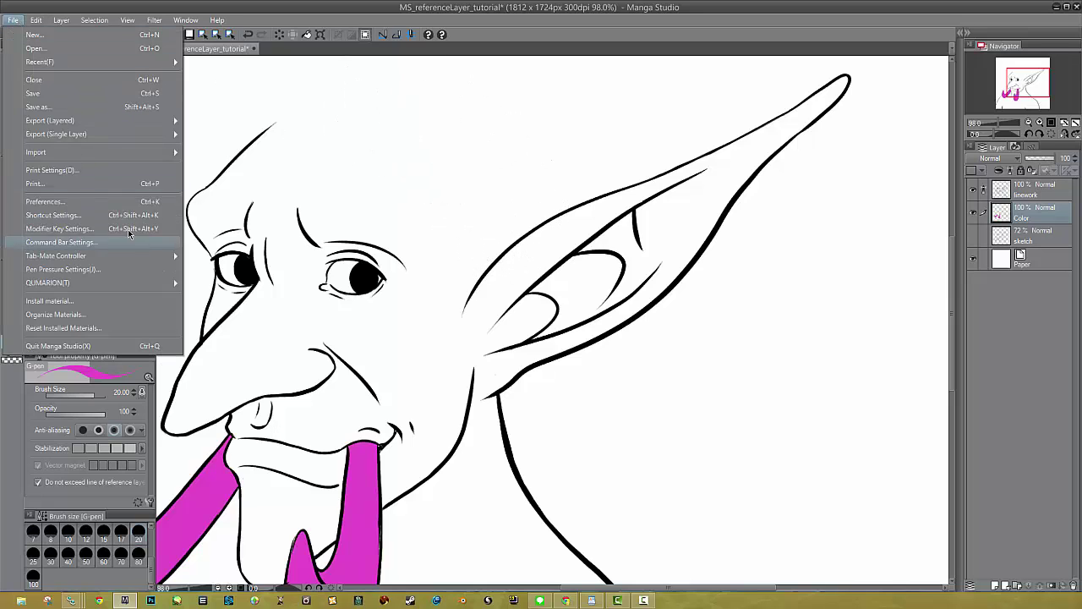
click(158, 207)
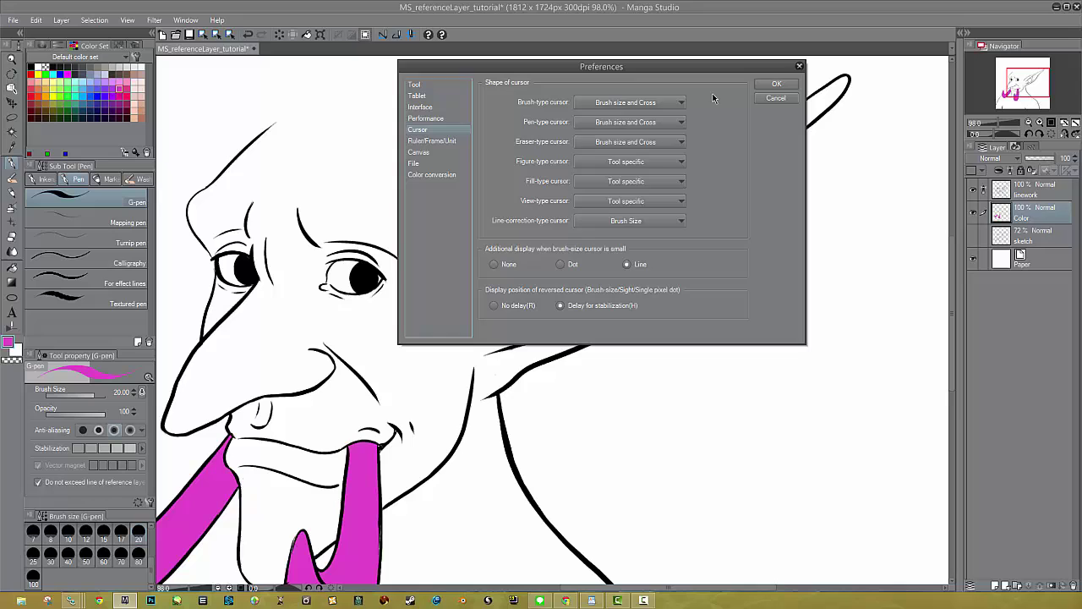
click(664, 102)
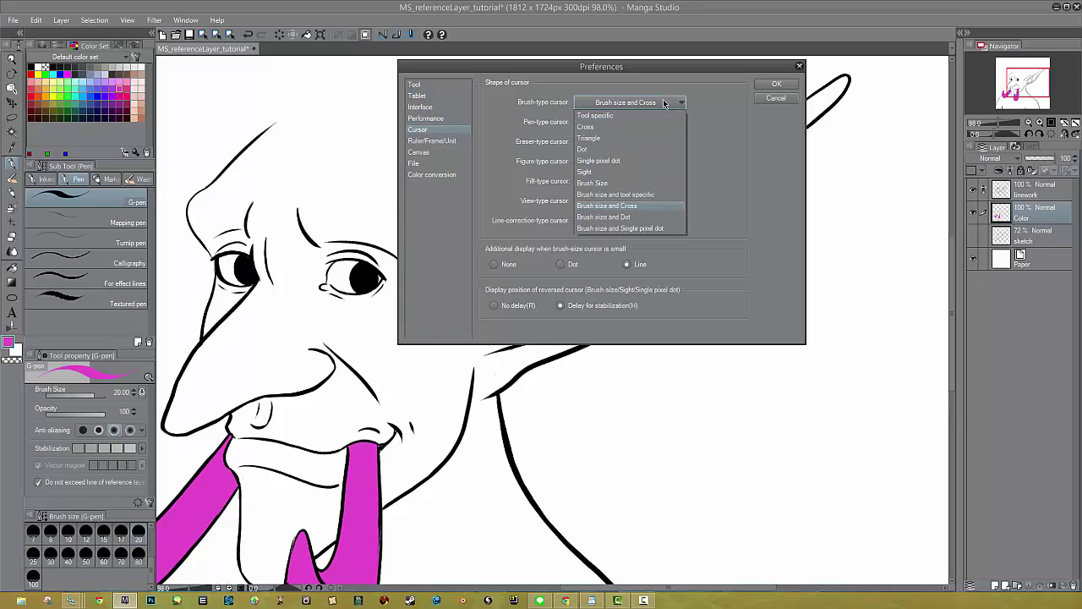
click(639, 206)
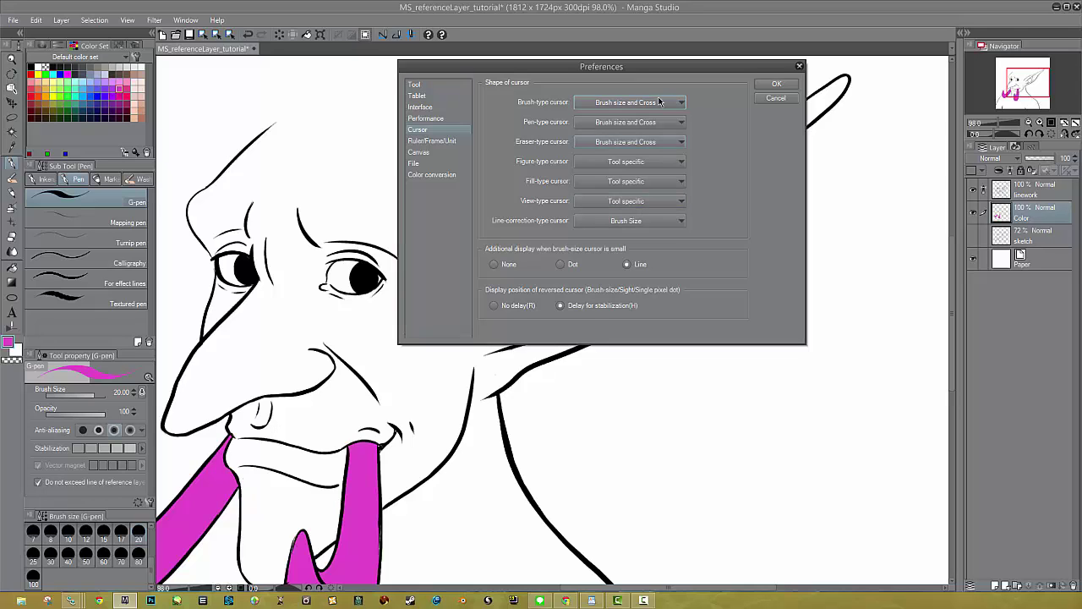
click(777, 84)
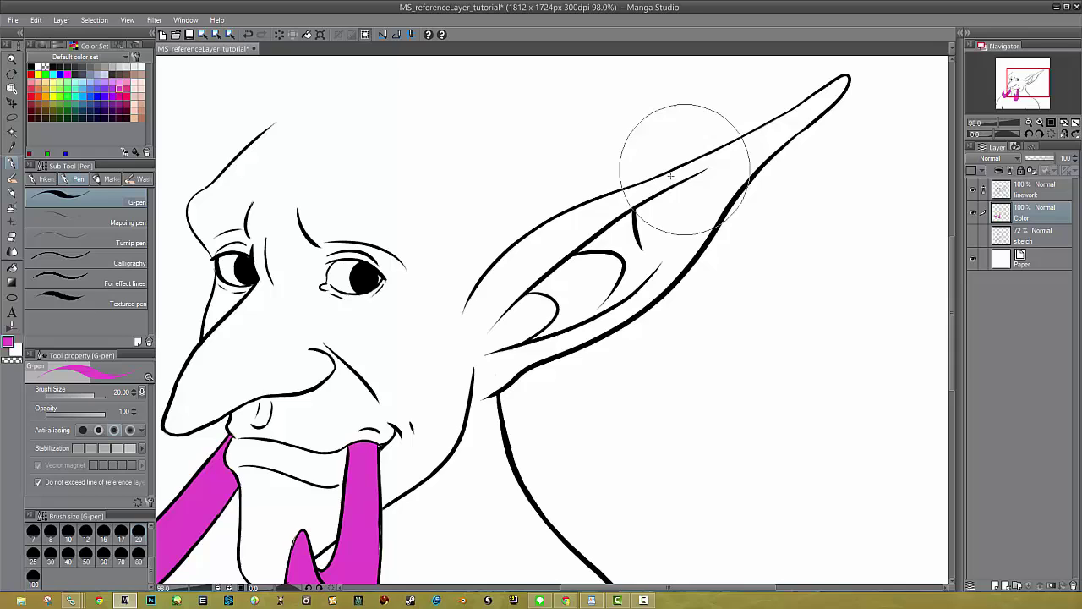
Brush magenta flats over the ear with the G-pen, erasing spill outside its outline.
mouse_move(601, 212)
mouse_down()
mouse_move(648, 169)
mouse_move(600, 181)
mouse_move(550, 222)
mouse_move(524, 267)
mouse_up()
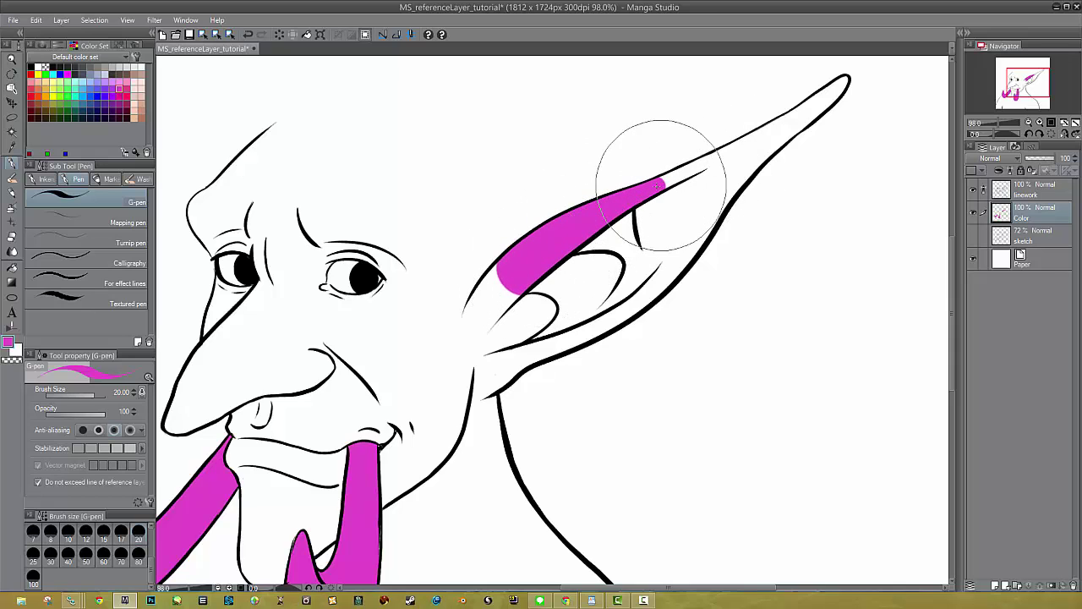
mouse_move(660, 171)
mouse_down()
mouse_move(686, 170)
mouse_move(724, 133)
mouse_move(696, 174)
mouse_move(657, 189)
mouse_move(665, 219)
mouse_move(668, 190)
mouse_move(670, 253)
mouse_move(614, 244)
mouse_move(671, 233)
mouse_move(685, 218)
mouse_up()
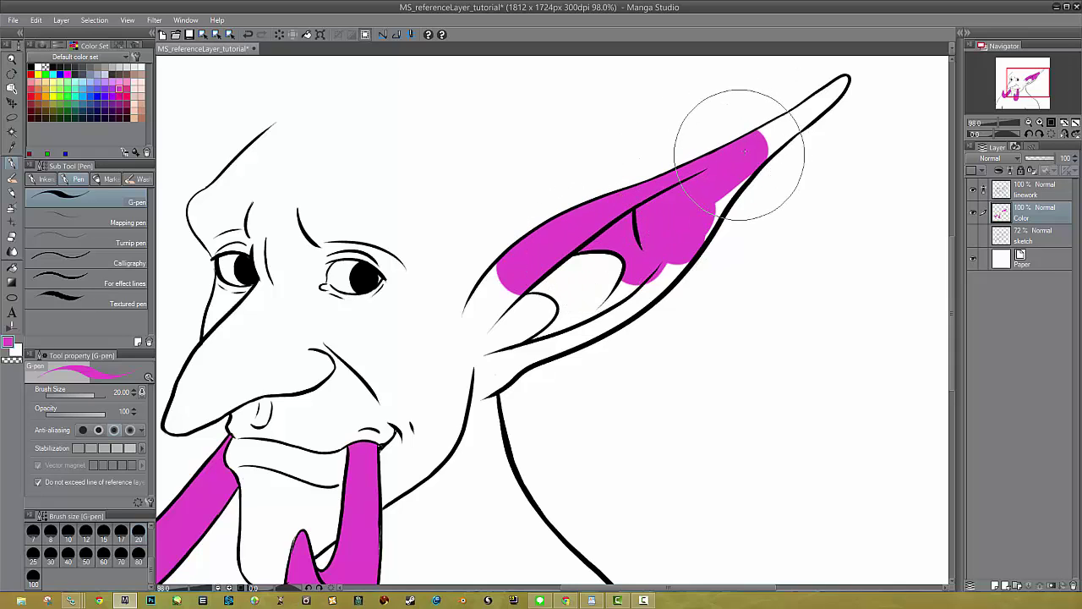
mouse_move(739, 154)
mouse_down()
mouse_move(770, 113)
mouse_move(800, 126)
mouse_move(827, 107)
mouse_up()
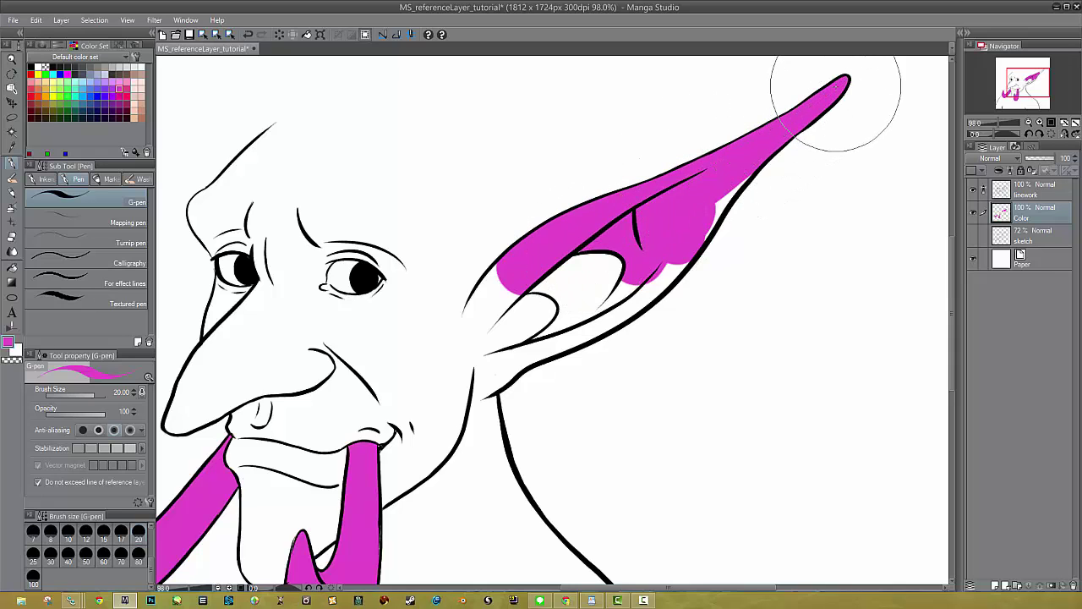
click(718, 139)
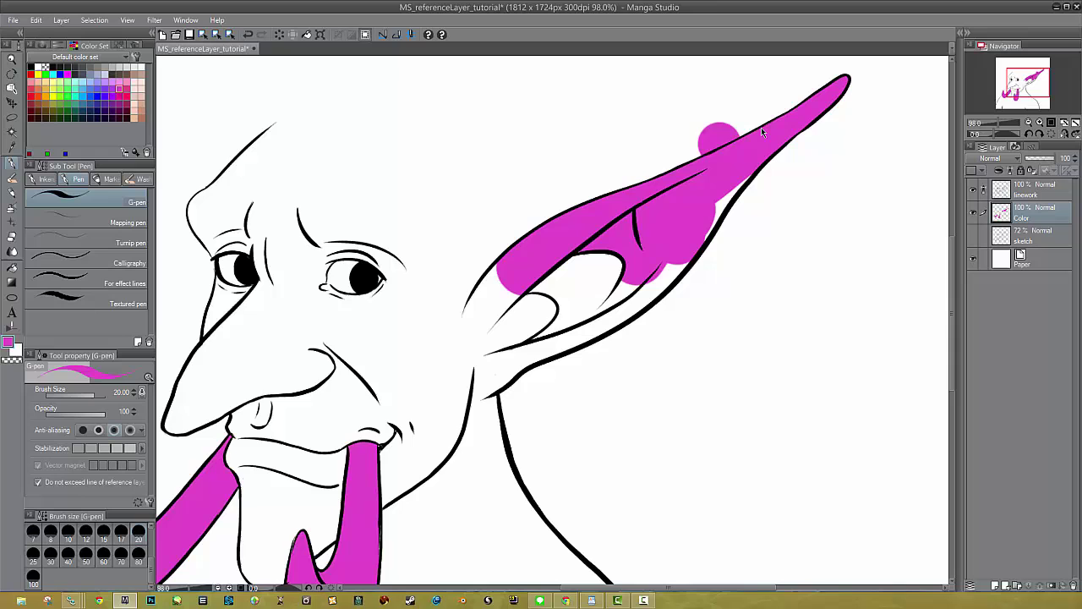
mouse_move(761, 131)
mouse_down()
mouse_move(705, 196)
mouse_move(740, 167)
mouse_move(729, 188)
mouse_move(629, 290)
mouse_move(586, 296)
mouse_move(586, 273)
mouse_move(561, 268)
mouse_move(515, 310)
mouse_move(486, 316)
mouse_move(503, 280)
mouse_move(480, 340)
mouse_move(543, 314)
mouse_move(533, 339)
mouse_move(552, 330)
mouse_move(507, 359)
mouse_move(609, 317)
mouse_move(667, 282)
mouse_up()
mouse_move(473, 364)
mouse_down()
mouse_move(516, 359)
mouse_move(489, 377)
mouse_up()
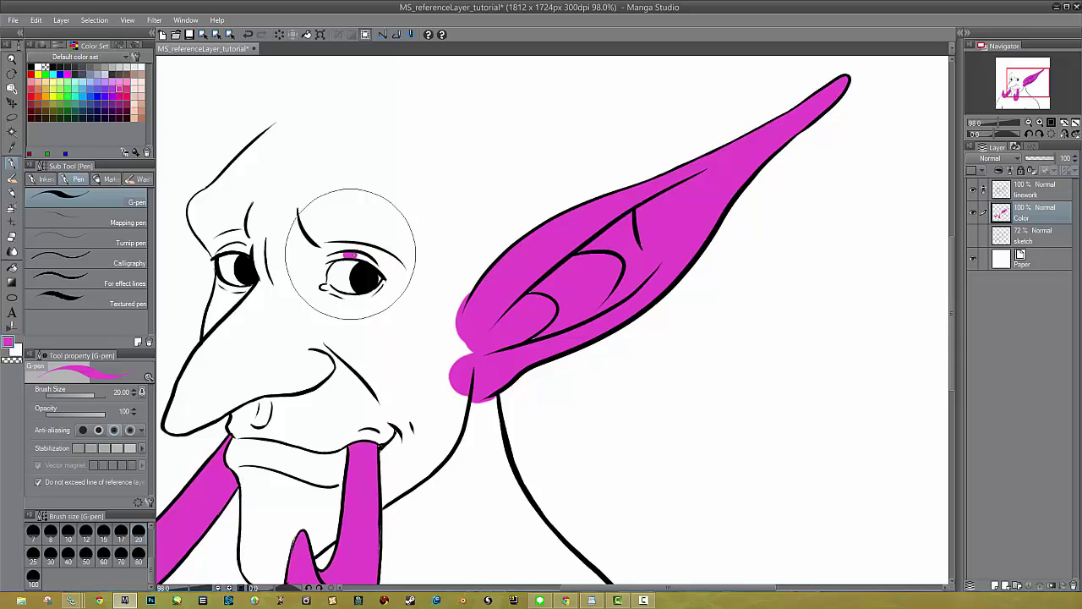
Paint magenta around the eye and across the pointed top of the head.
mouse_move(350, 254)
mouse_down()
mouse_move(394, 242)
mouse_move(399, 265)
mouse_move(358, 244)
mouse_move(357, 225)
mouse_up()
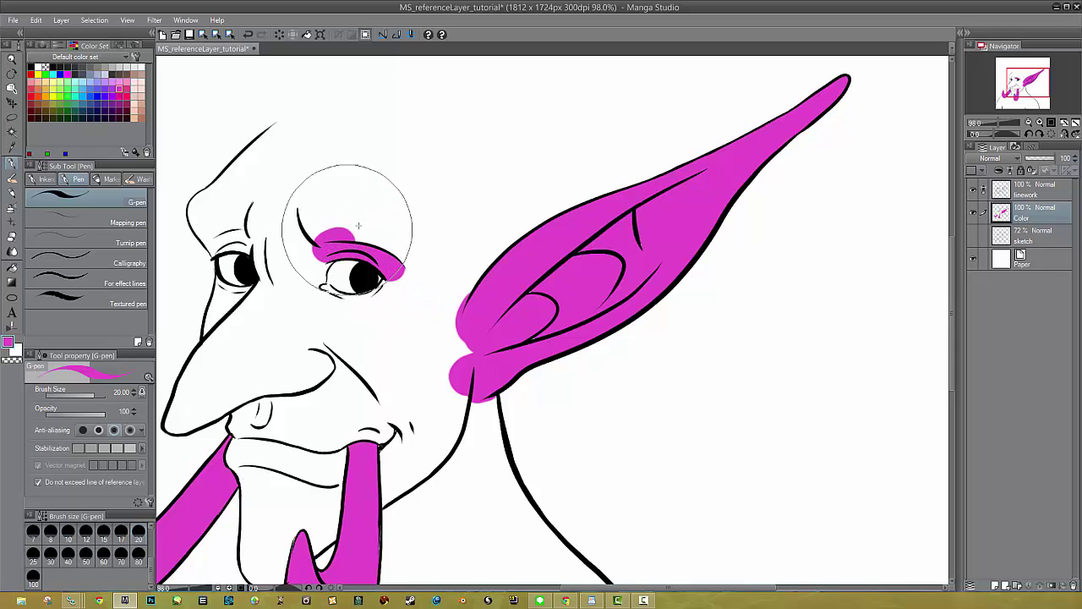
mouse_move(304, 275)
mouse_down()
mouse_move(350, 256)
mouse_move(330, 259)
mouse_up()
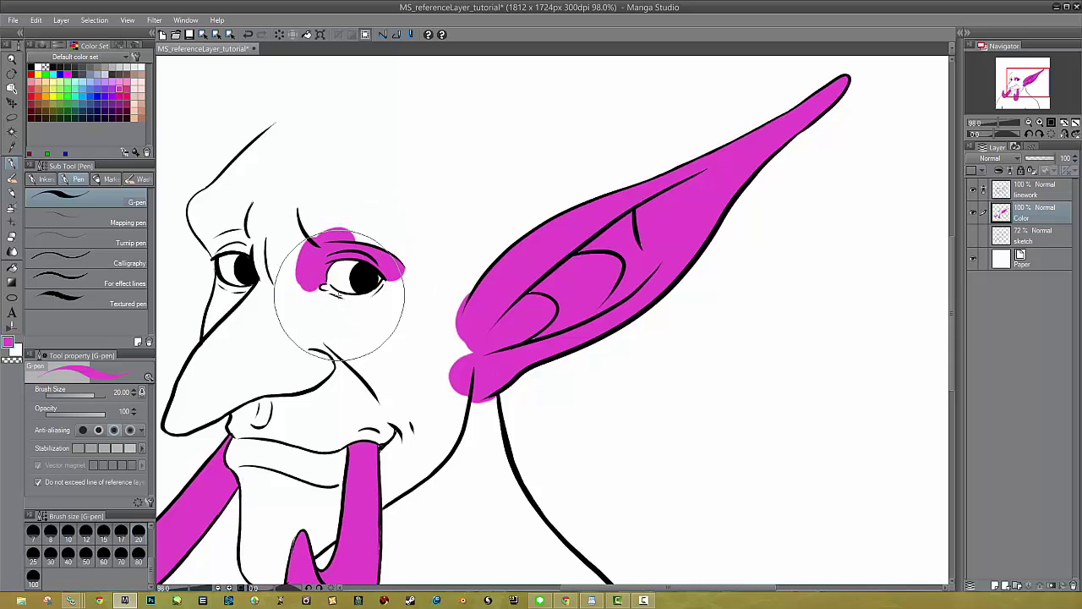
mouse_move(335, 295)
mouse_down()
mouse_move(359, 300)
mouse_move(393, 275)
mouse_up()
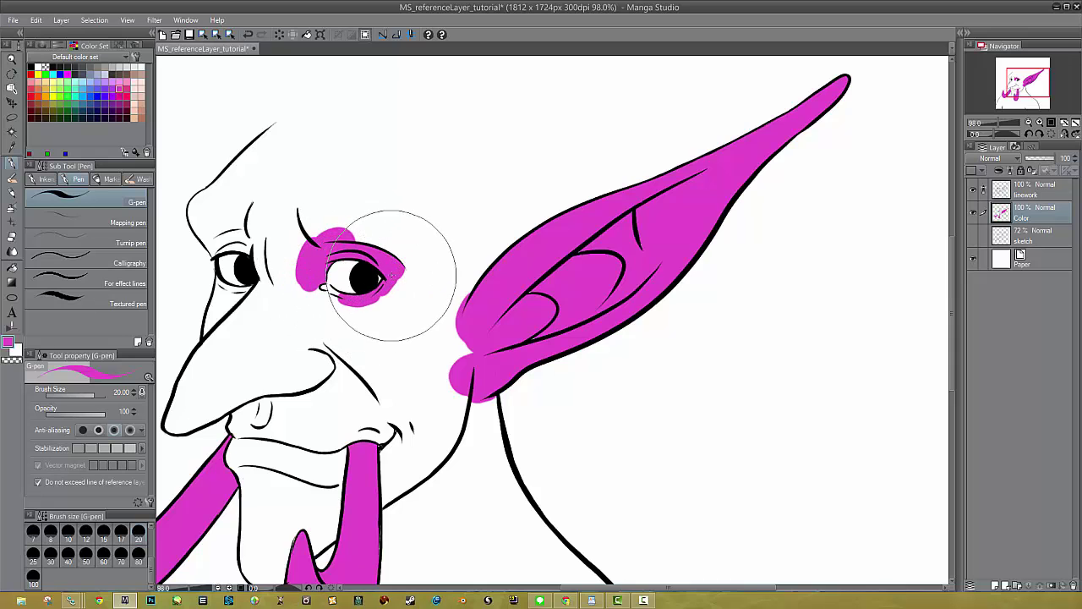
mouse_move(334, 297)
mouse_down()
mouse_move(310, 286)
mouse_move(361, 310)
mouse_move(406, 273)
mouse_move(403, 247)
mouse_move(301, 243)
mouse_move(317, 228)
mouse_move(274, 286)
mouse_move(266, 235)
mouse_move(228, 235)
mouse_move(220, 253)
mouse_move(231, 234)
mouse_move(208, 201)
mouse_move(245, 183)
mouse_move(250, 203)
mouse_move(285, 221)
mouse_move(283, 287)
mouse_move(222, 340)
mouse_move(221, 290)
mouse_move(247, 294)
mouse_move(216, 328)
mouse_move(297, 317)
mouse_move(281, 309)
mouse_move(295, 293)
mouse_move(280, 326)
mouse_move(224, 355)
mouse_move(264, 317)
mouse_move(277, 338)
mouse_move(268, 359)
mouse_move(224, 372)
mouse_move(327, 336)
mouse_move(344, 359)
mouse_move(416, 346)
mouse_move(397, 386)
mouse_move(281, 403)
mouse_up()
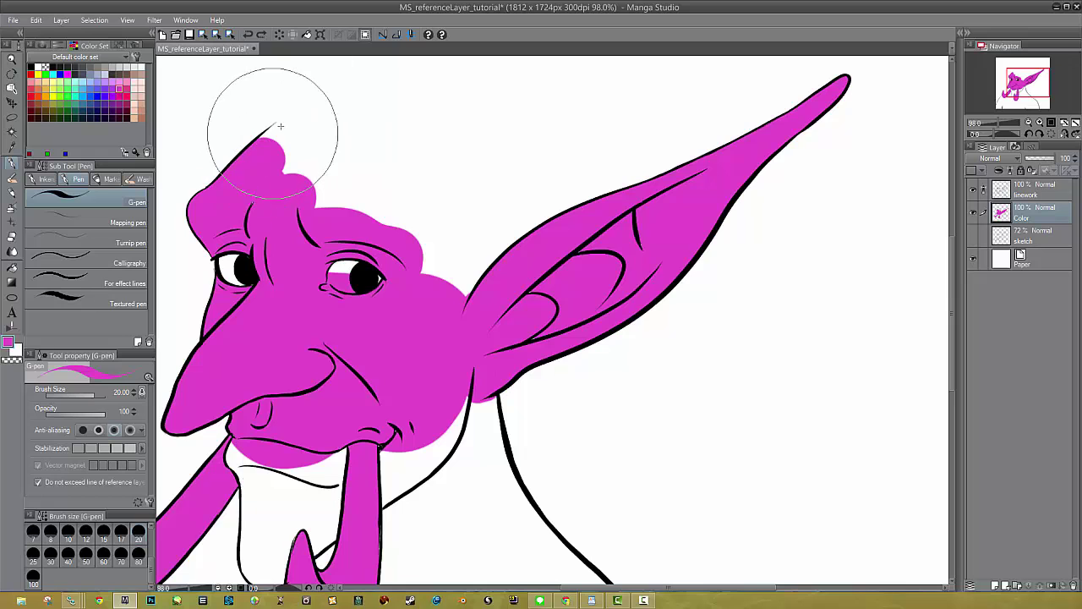
mouse_move(284, 122)
mouse_down()
mouse_move(258, 145)
mouse_move(284, 119)
mouse_move(262, 140)
mouse_move(288, 145)
mouse_up()
mouse_move(301, 191)
mouse_down()
mouse_move(375, 196)
mouse_move(418, 232)
mouse_move(332, 200)
mouse_move(418, 141)
mouse_up()
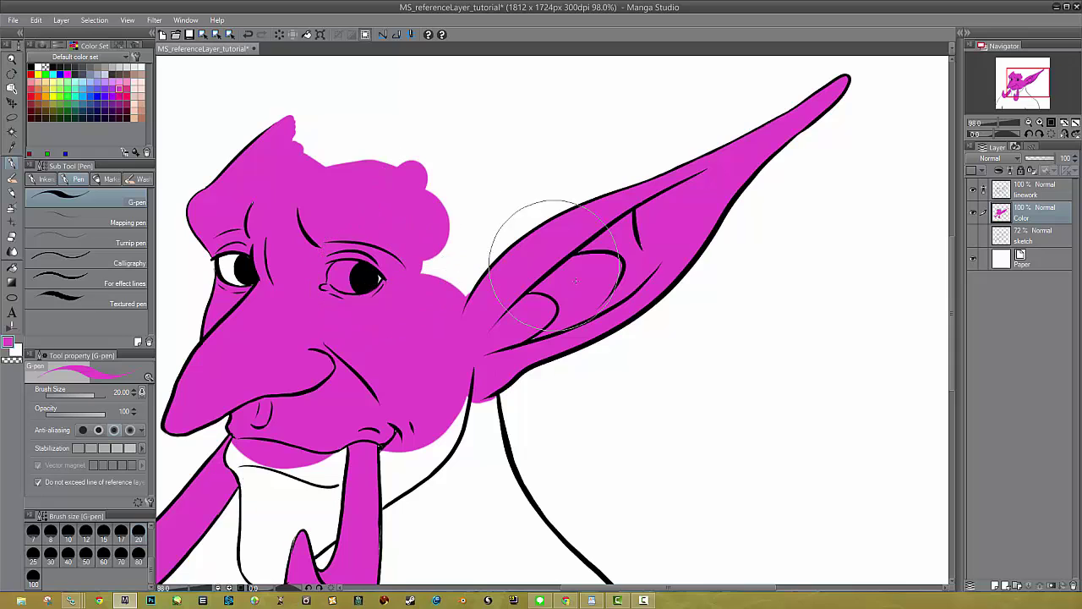
Paint magenta under the chin, zoom to 200% on the jaw, and fill the white gaps there.
mouse_move(415, 419)
mouse_down()
mouse_move(389, 457)
mouse_move(426, 427)
mouse_up()
mouse_move(381, 395)
mouse_down()
mouse_move(325, 472)
mouse_move(338, 473)
mouse_move(331, 498)
mouse_move(394, 453)
mouse_move(404, 465)
mouse_move(432, 451)
mouse_move(457, 396)
mouse_move(408, 477)
mouse_up()
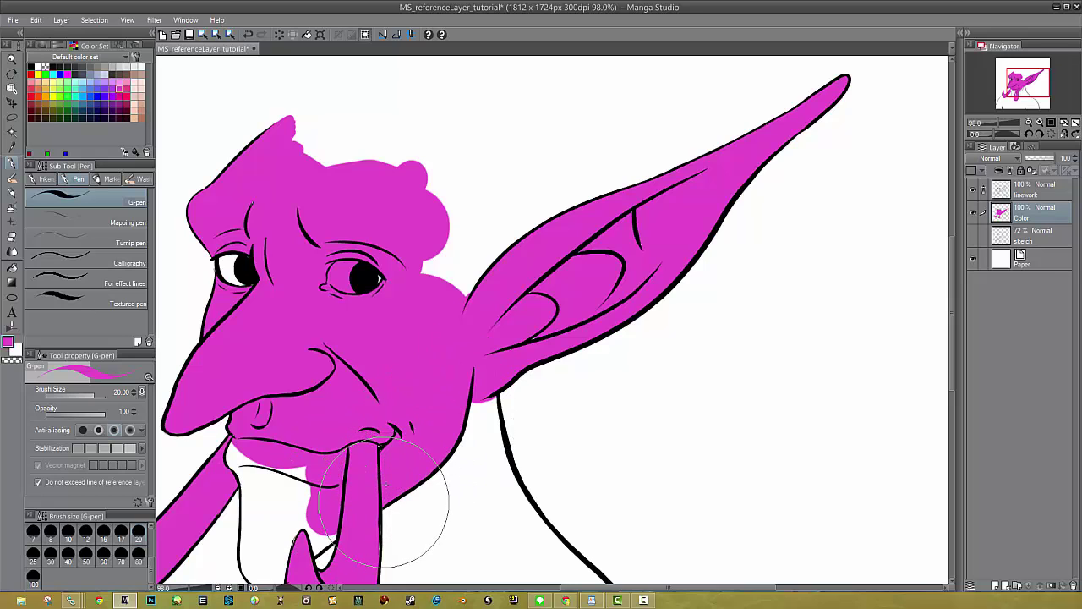
mouse_move(359, 447)
mouse_down()
mouse_move(329, 510)
mouse_move(323, 486)
mouse_move(447, 408)
mouse_up()
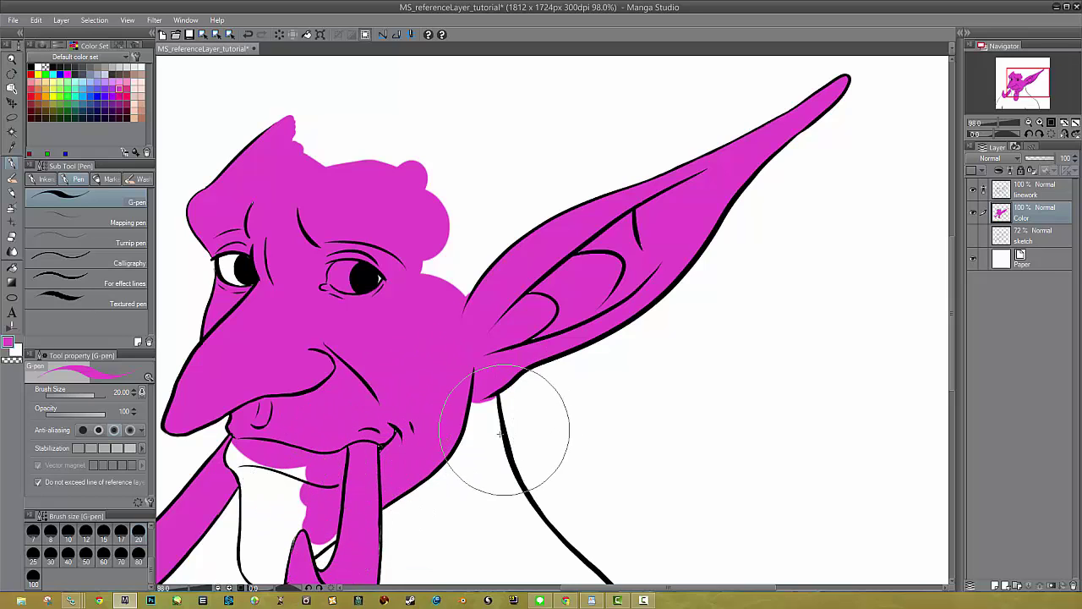
scroll(489, 451, up, 4)
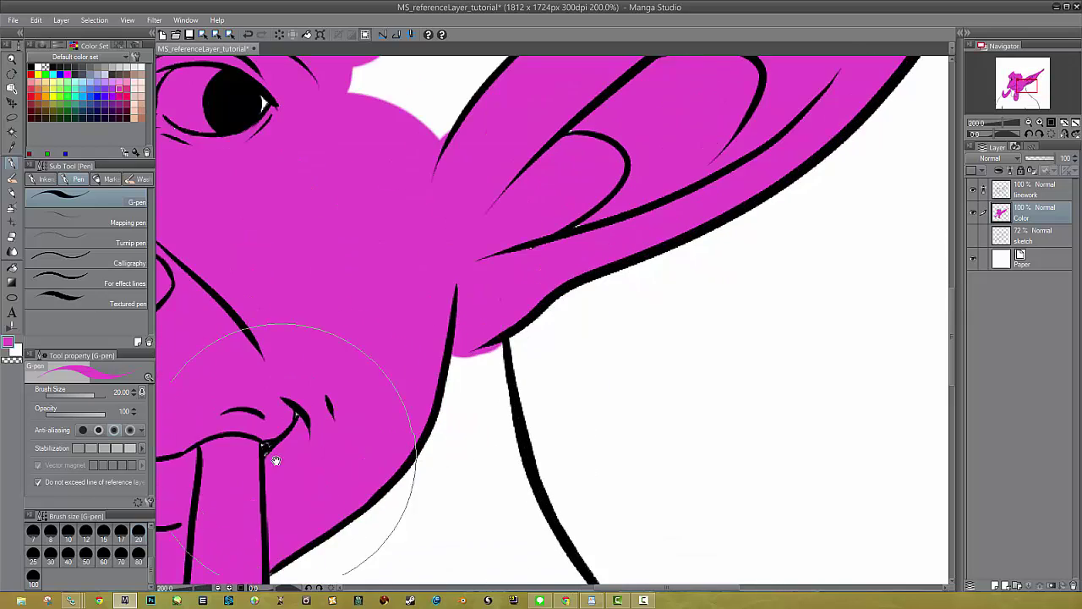
mouse_move(267, 445)
mouse_down()
mouse_move(555, 359)
mouse_move(617, 208)
mouse_up()
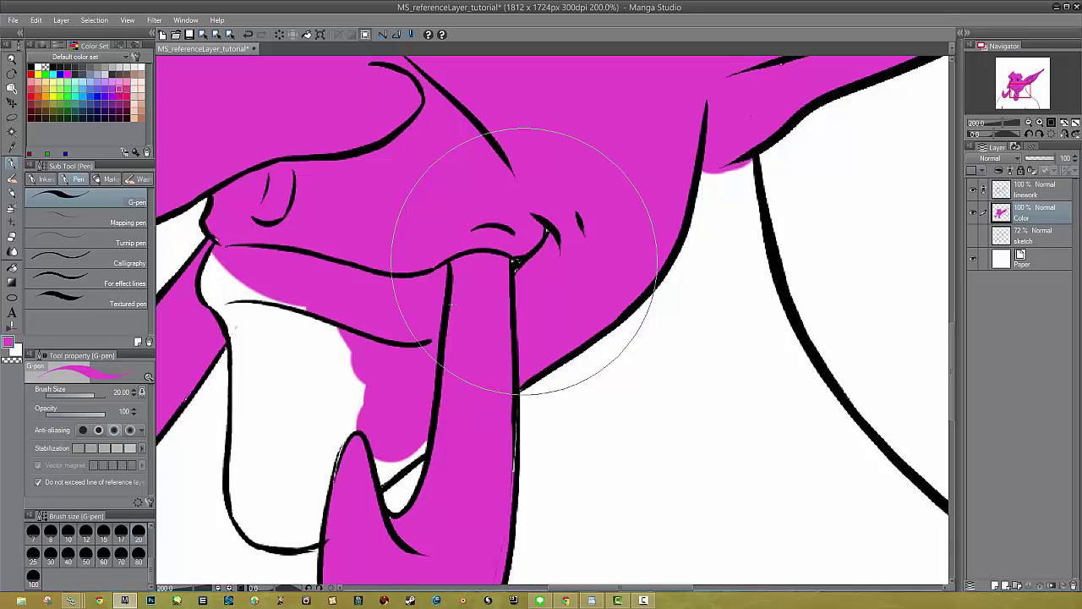
mouse_move(495, 229)
mouse_down()
mouse_move(285, 296)
mouse_move(233, 287)
mouse_up()
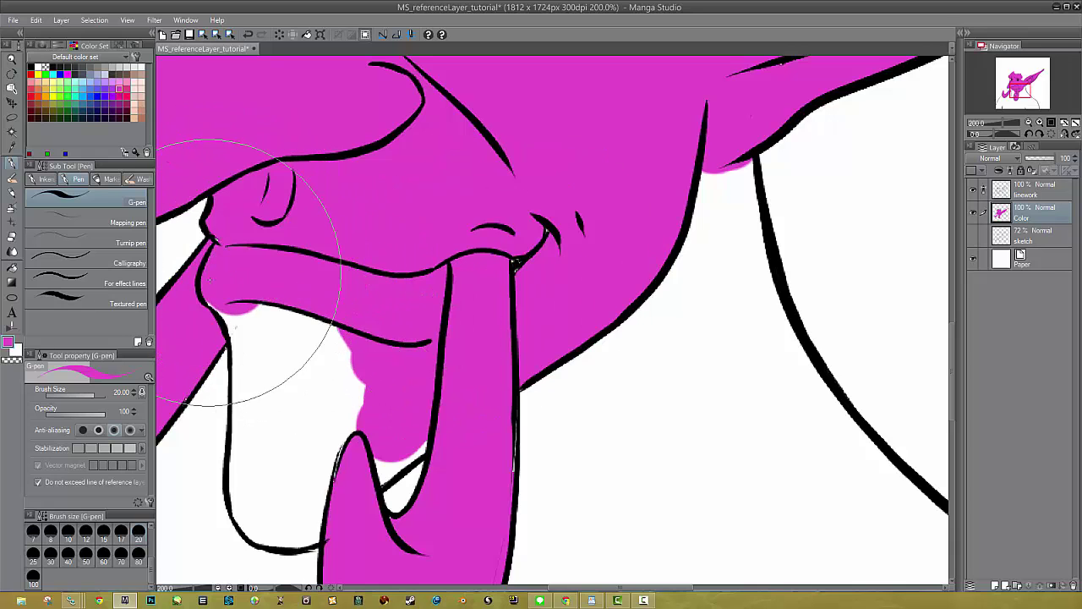
mouse_move(251, 326)
mouse_down()
mouse_move(293, 354)
mouse_move(319, 363)
mouse_up()
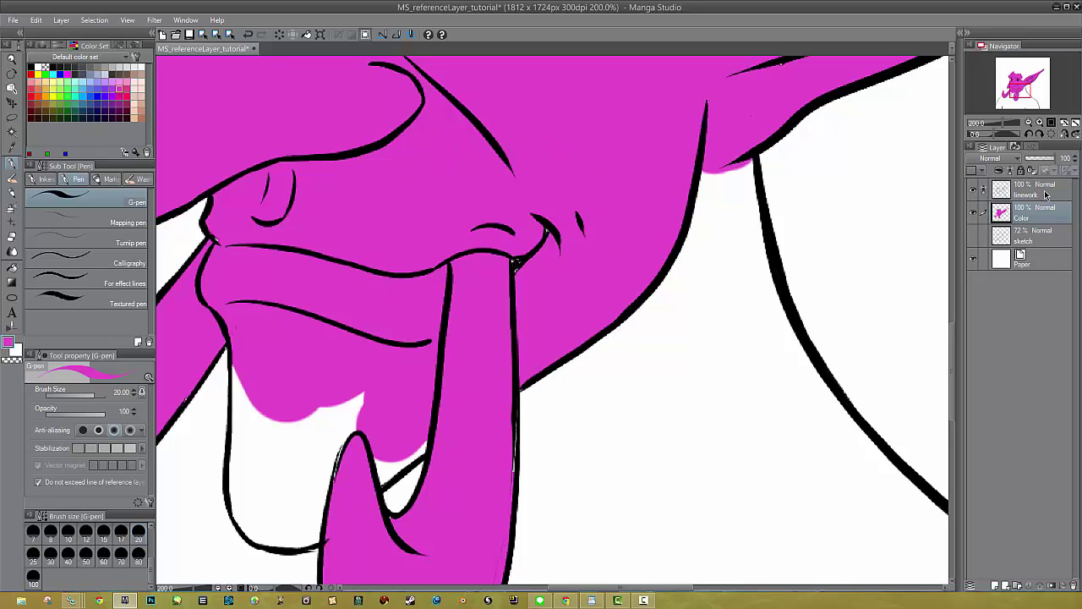
With linework hidden, cover white specks in the magenta flats near the eyes and top edge.
click(974, 191)
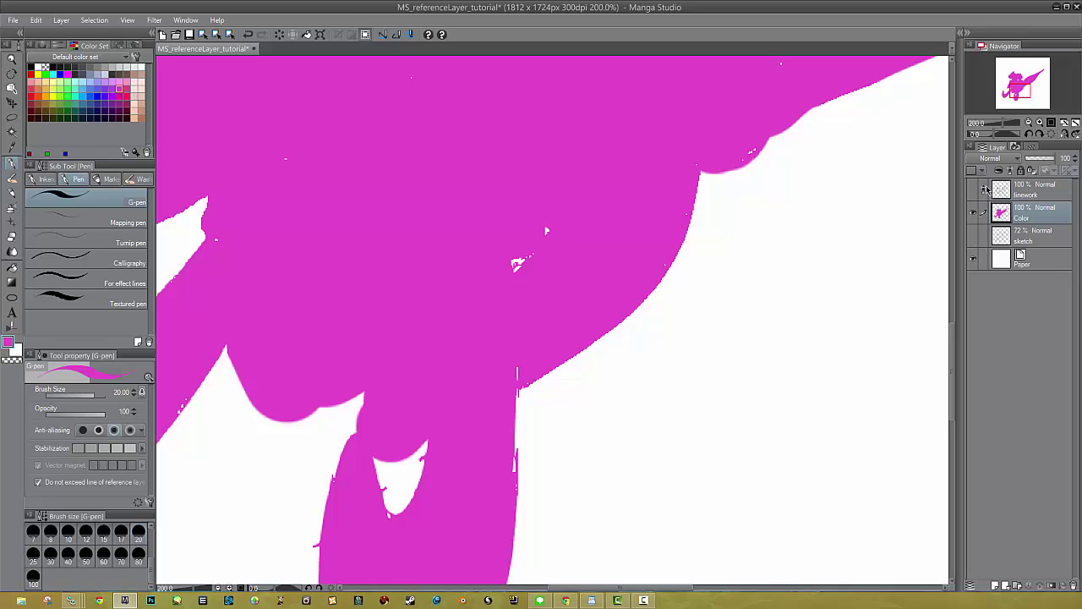
mouse_move(510, 265)
mouse_down()
mouse_move(534, 249)
mouse_move(547, 178)
mouse_up()
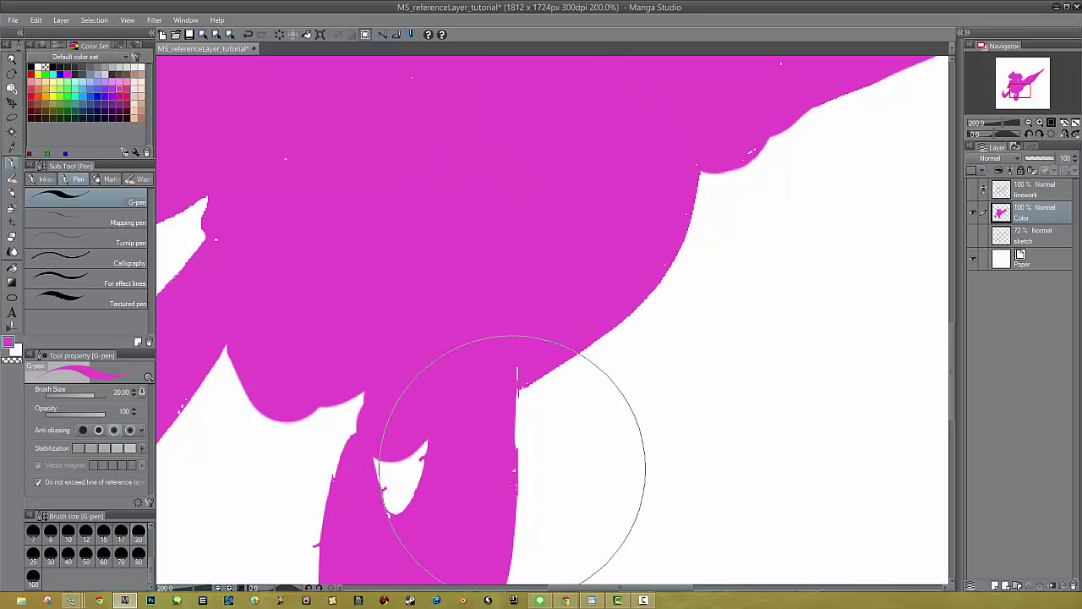
drag(536, 310, 521, 362)
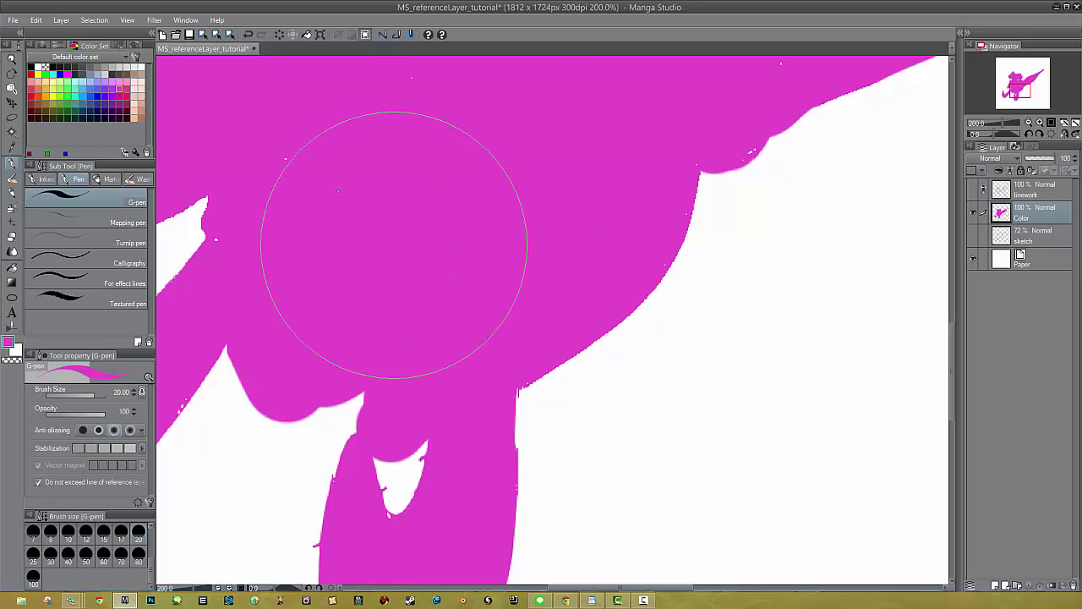
mouse_move(324, 160)
mouse_down()
mouse_move(536, 140)
mouse_move(778, 96)
mouse_up()
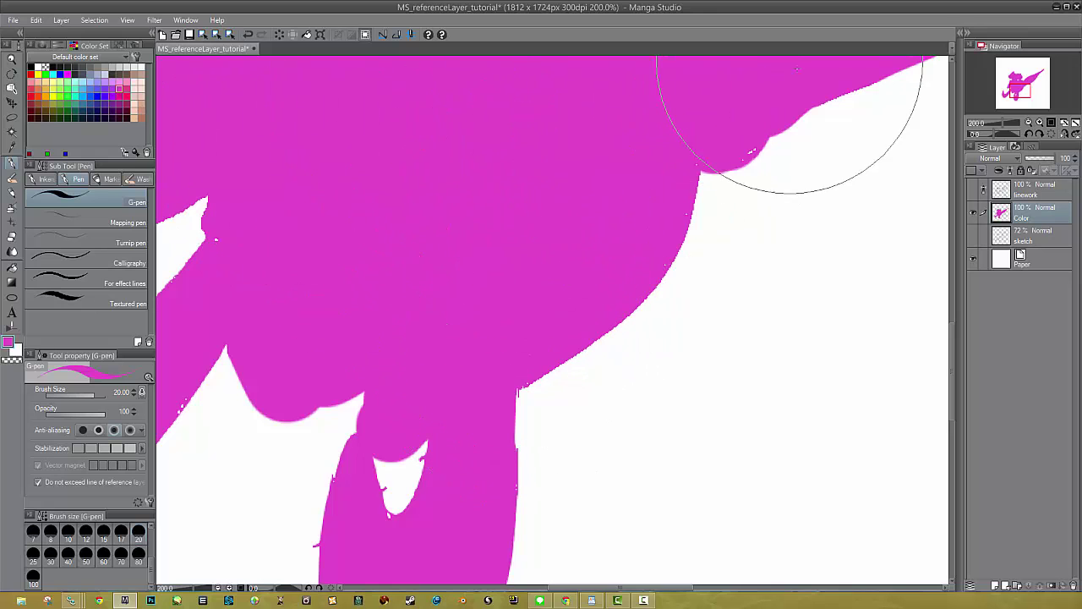
mouse_move(699, 156)
mouse_down()
mouse_move(746, 150)
mouse_move(732, 145)
mouse_up()
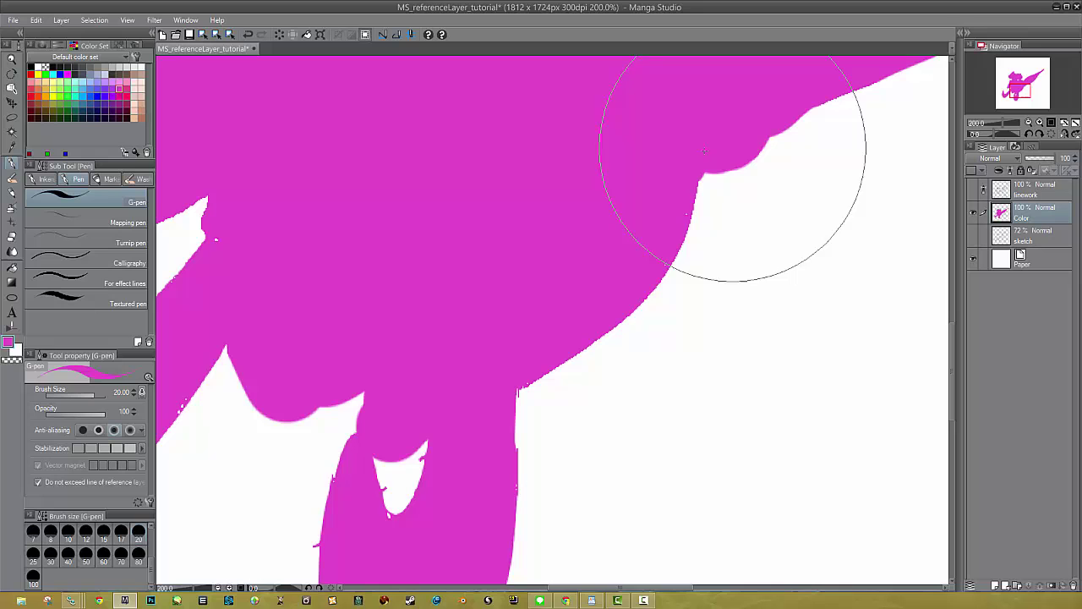
click(973, 191)
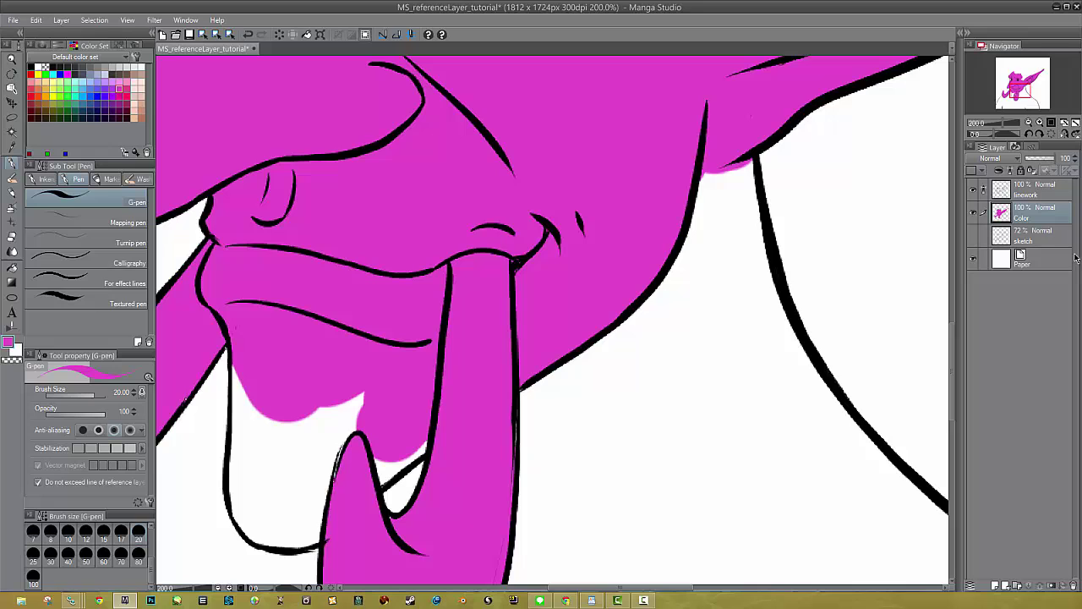
Zoom in, hide linework again, fill the last white gaps at the head's edge, then reshow linework.
scroll(601, 393, up, 5)
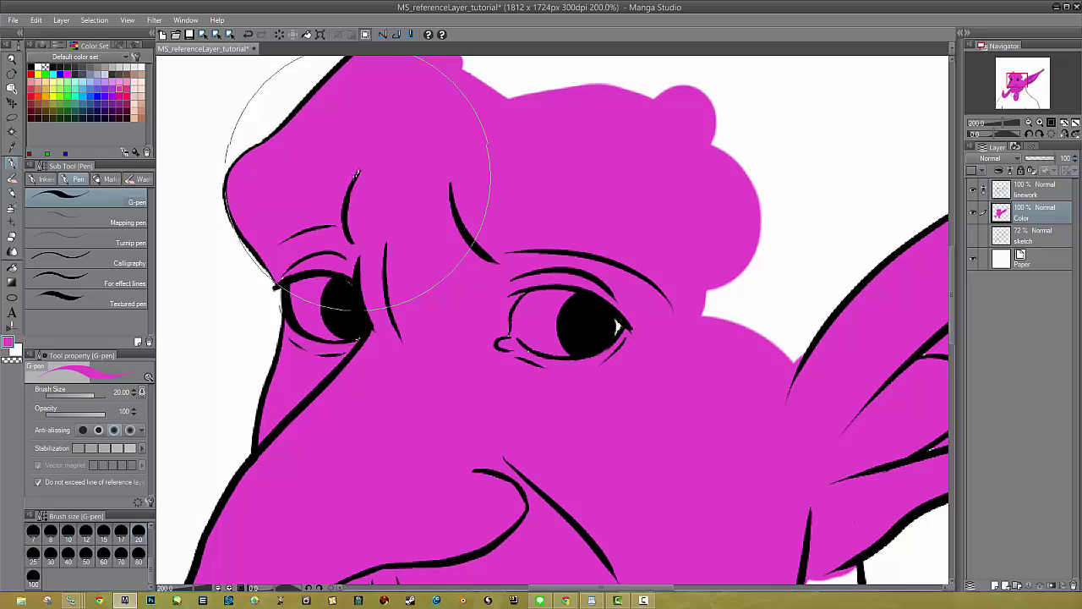
click(973, 193)
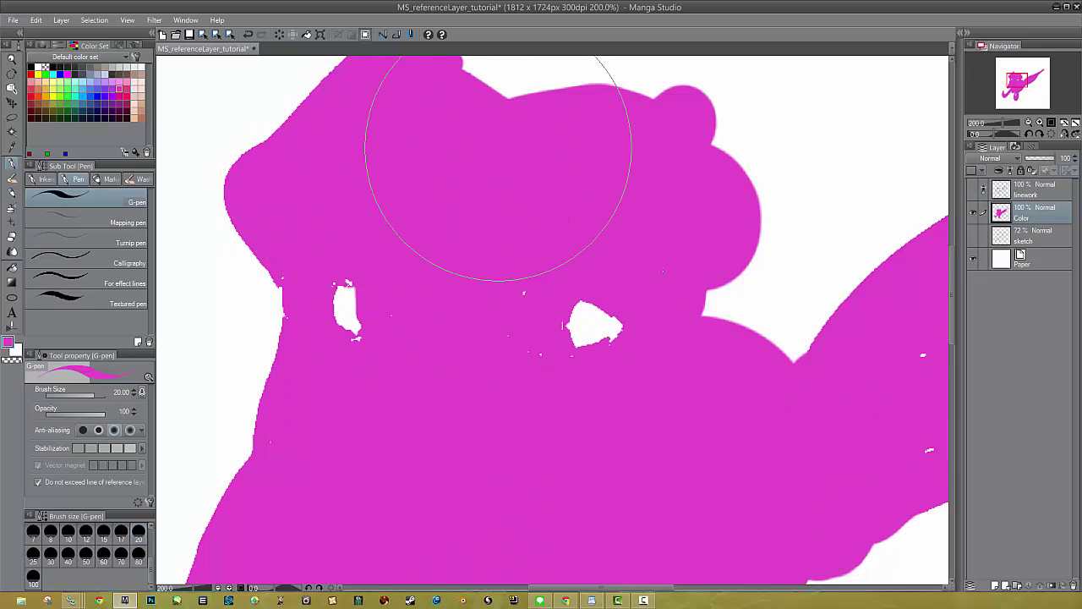
mouse_move(572, 270)
mouse_down()
mouse_move(552, 340)
mouse_move(598, 351)
mouse_up()
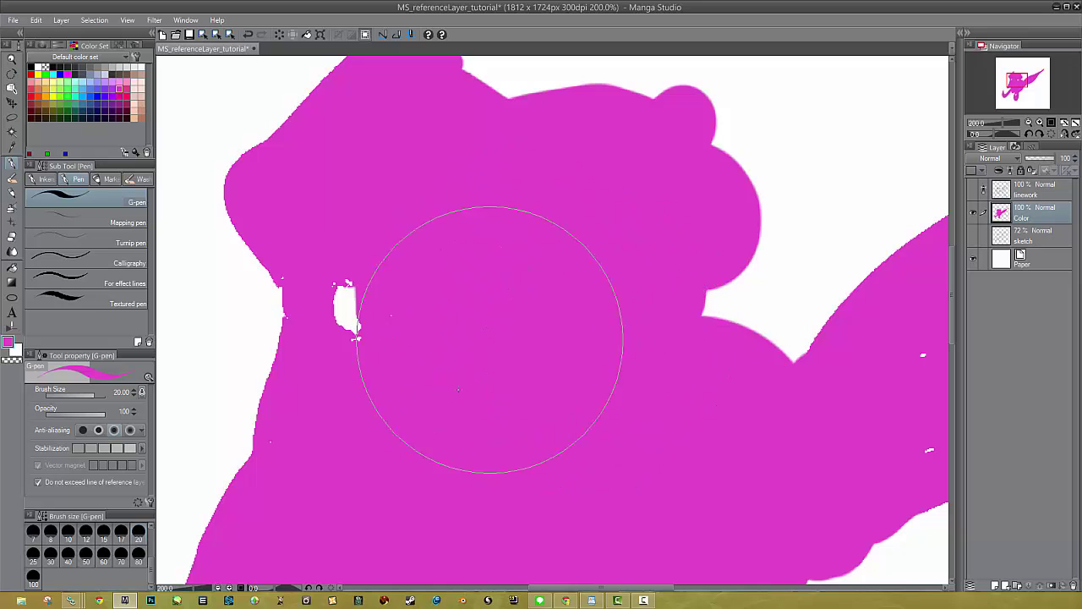
mouse_move(488, 338)
mouse_down()
mouse_move(377, 359)
mouse_move(330, 296)
mouse_up()
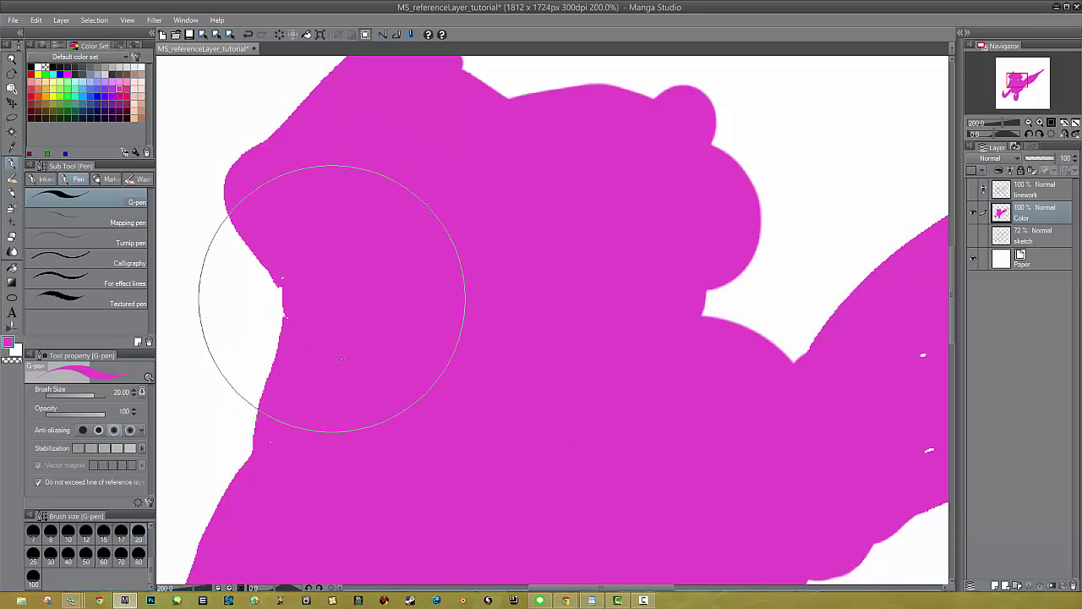
click(973, 192)
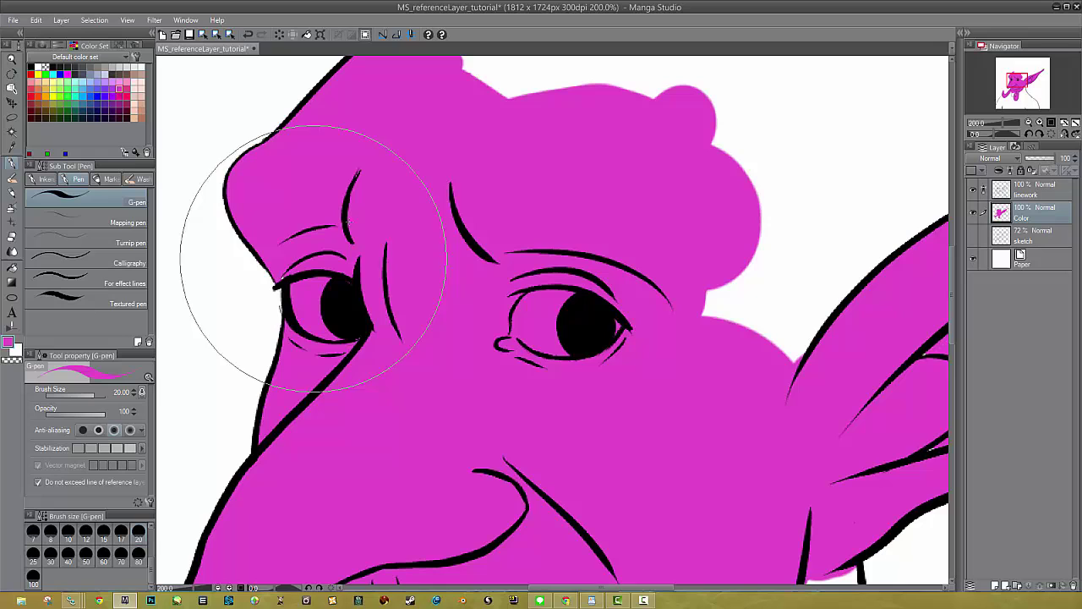
Set the Harder eraser to not exceed reference-layer lines, with colour margin 10.0.
click(13, 237)
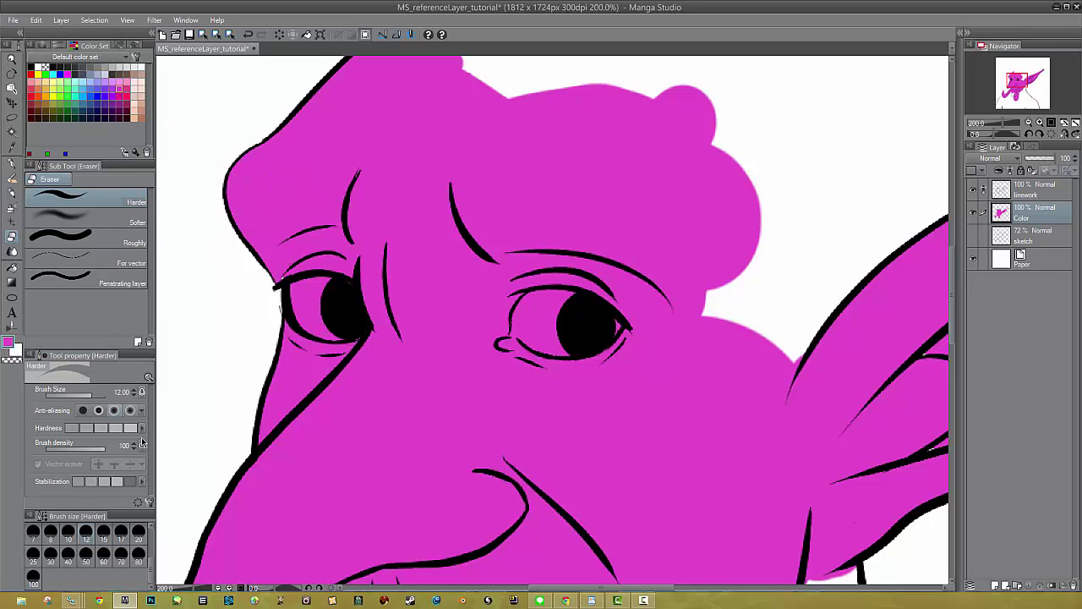
click(150, 502)
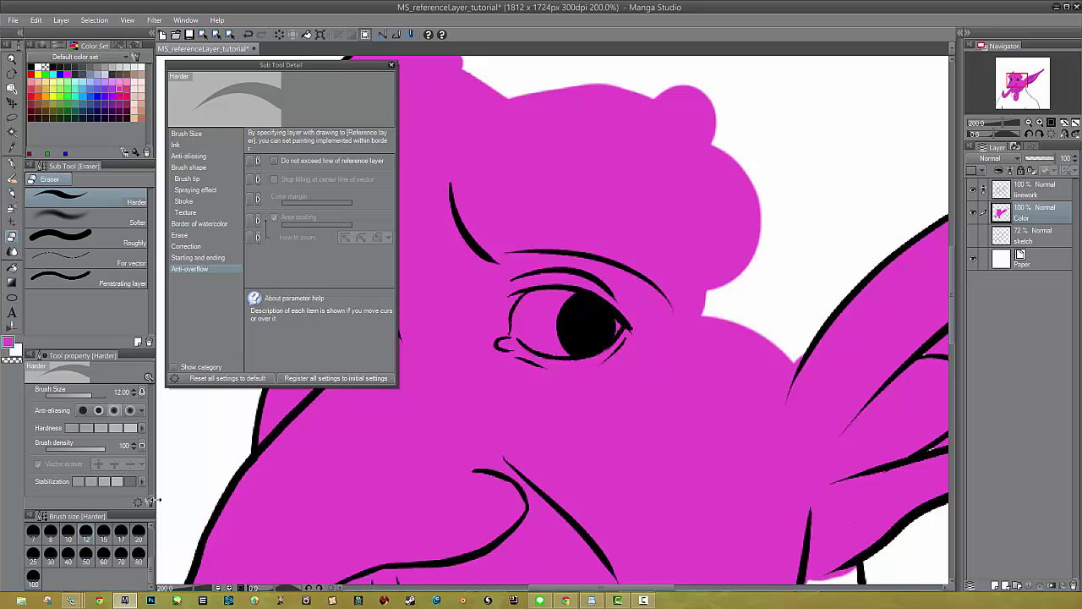
mouse_move(364, 158)
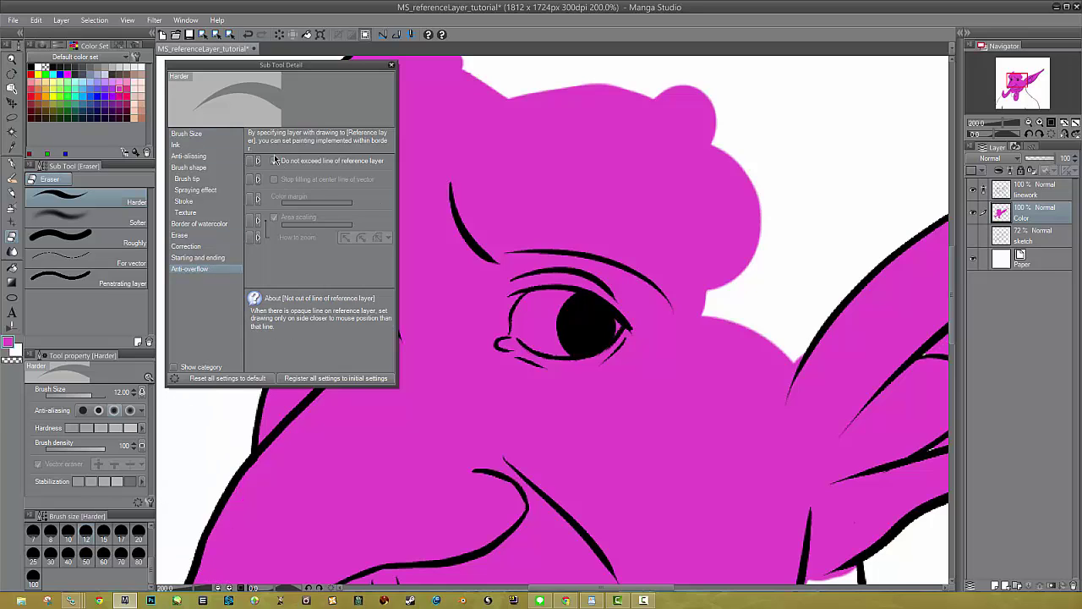
click(273, 161)
click(250, 161)
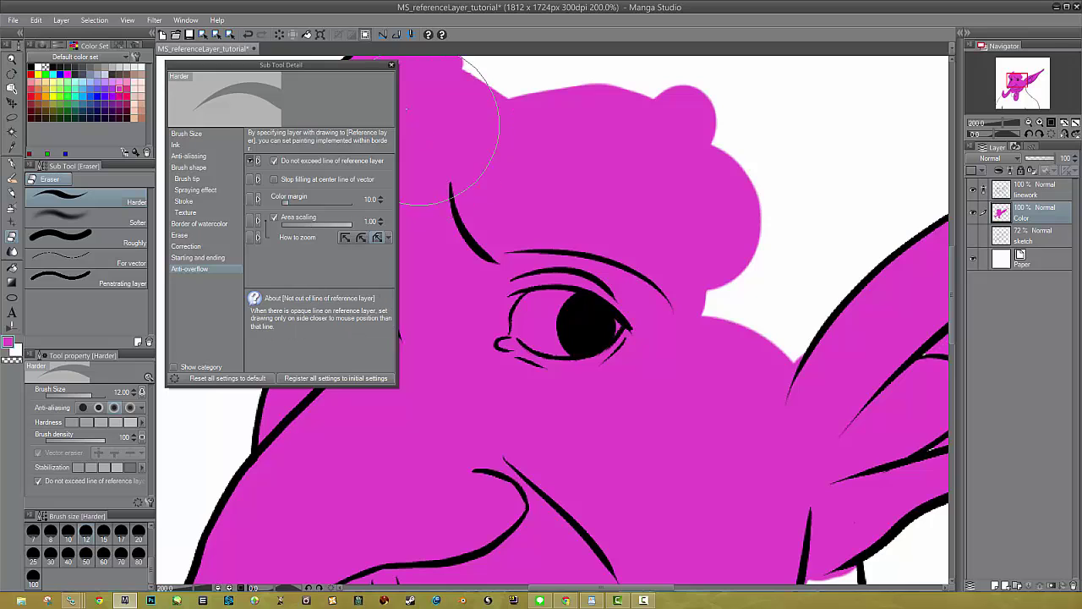
Erase the magenta from the whites of both eyes on the Color layer.
click(391, 68)
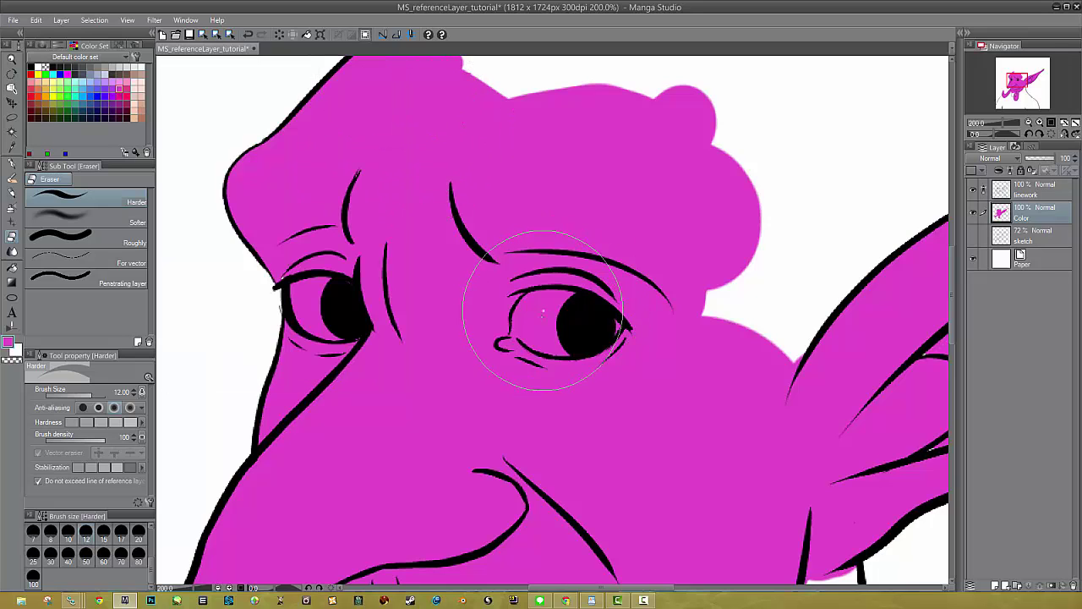
mouse_move(558, 304)
mouse_down()
mouse_move(530, 310)
mouse_move(532, 324)
mouse_move(563, 321)
mouse_move(564, 341)
mouse_move(615, 326)
mouse_up()
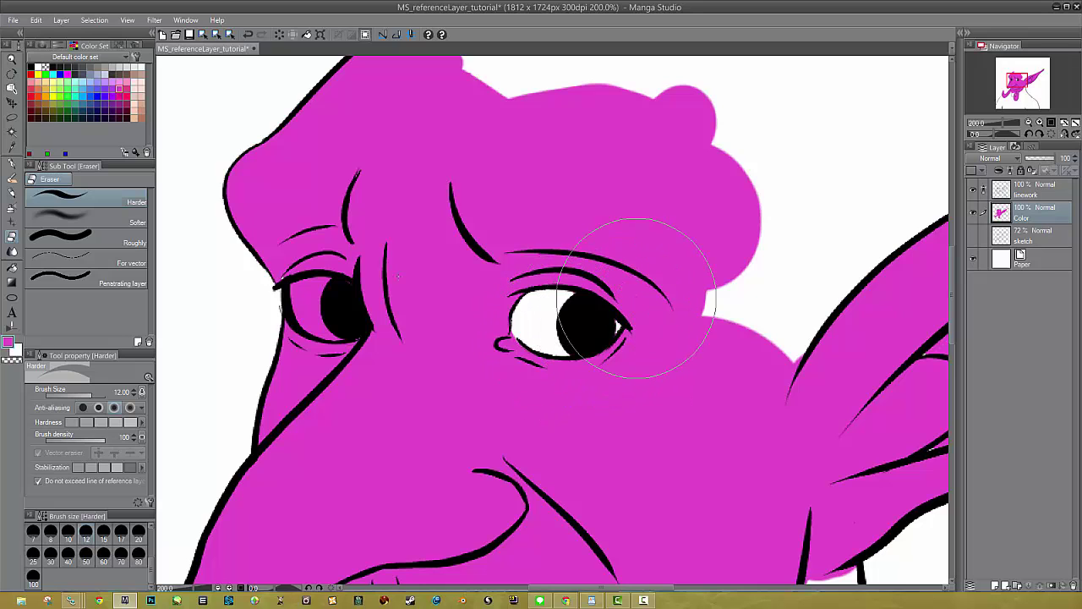
mouse_move(279, 282)
mouse_down()
mouse_move(309, 271)
mouse_move(321, 321)
mouse_move(346, 331)
mouse_move(306, 286)
mouse_up()
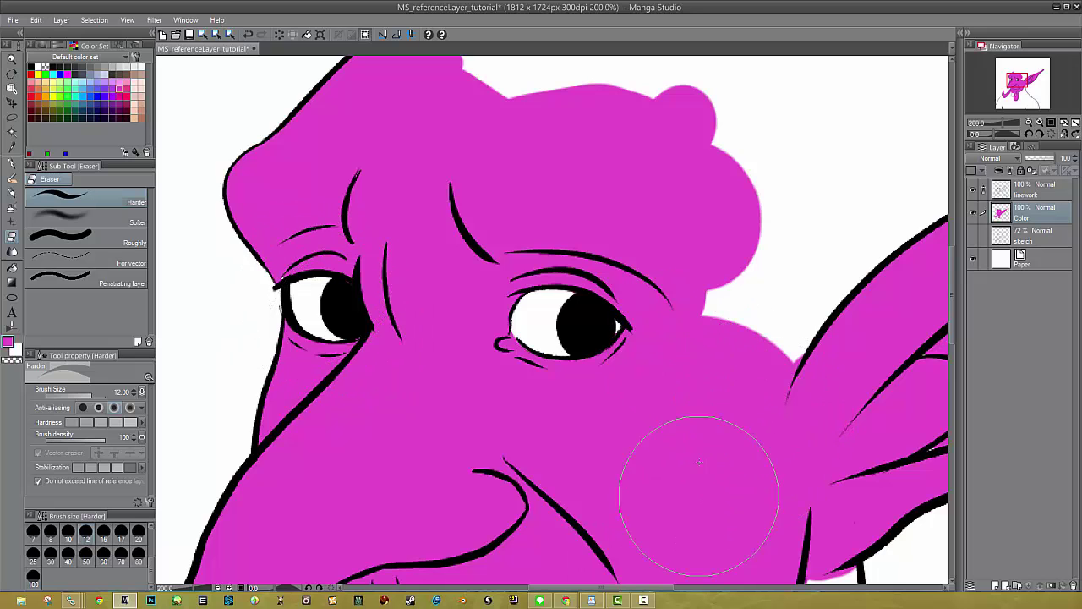
Erase the magenta from the nose tip and along the whole nose, leaving it white.
mouse_move(580, 473)
mouse_down()
mouse_move(770, 208)
mouse_move(611, 191)
mouse_move(541, 334)
mouse_move(599, 387)
mouse_move(482, 387)
mouse_up()
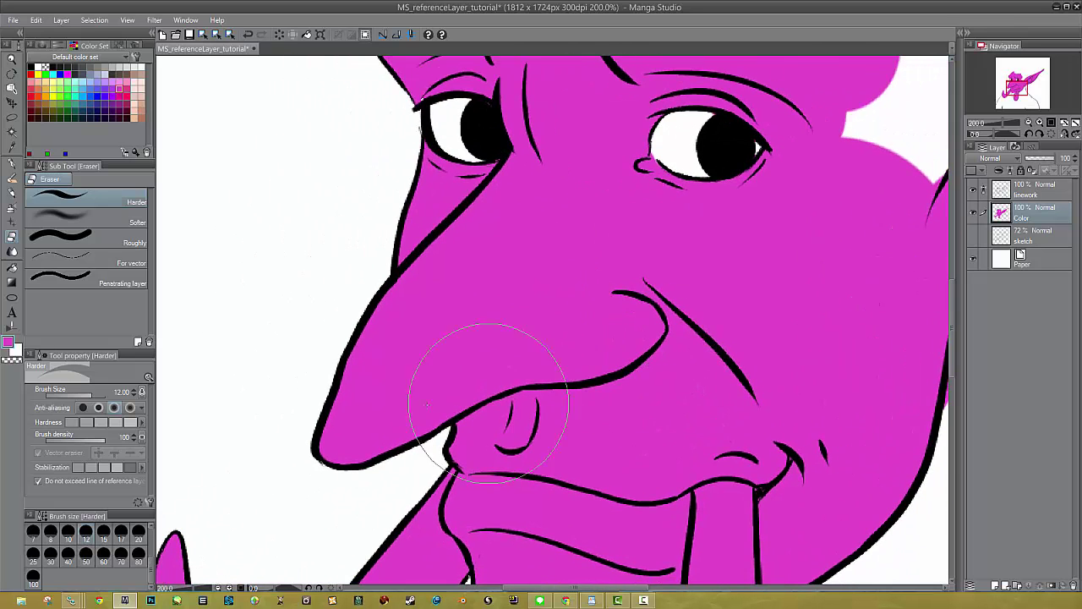
mouse_move(362, 430)
mouse_down()
mouse_move(376, 373)
mouse_move(338, 403)
mouse_up()
mouse_move(388, 428)
mouse_down()
mouse_move(507, 357)
mouse_move(650, 334)
mouse_move(632, 313)
mouse_move(423, 392)
mouse_move(366, 380)
mouse_move(403, 295)
mouse_move(413, 306)
mouse_move(483, 206)
mouse_move(456, 361)
mouse_move(551, 285)
mouse_move(529, 265)
mouse_move(603, 310)
mouse_move(452, 310)
mouse_up()
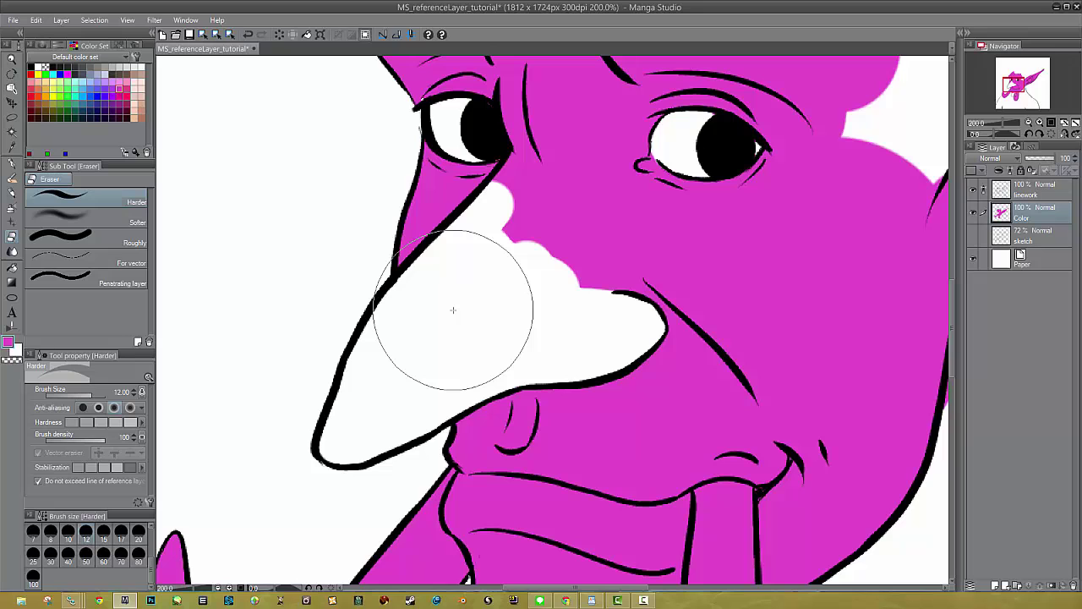
scroll(496, 301, down, 5)
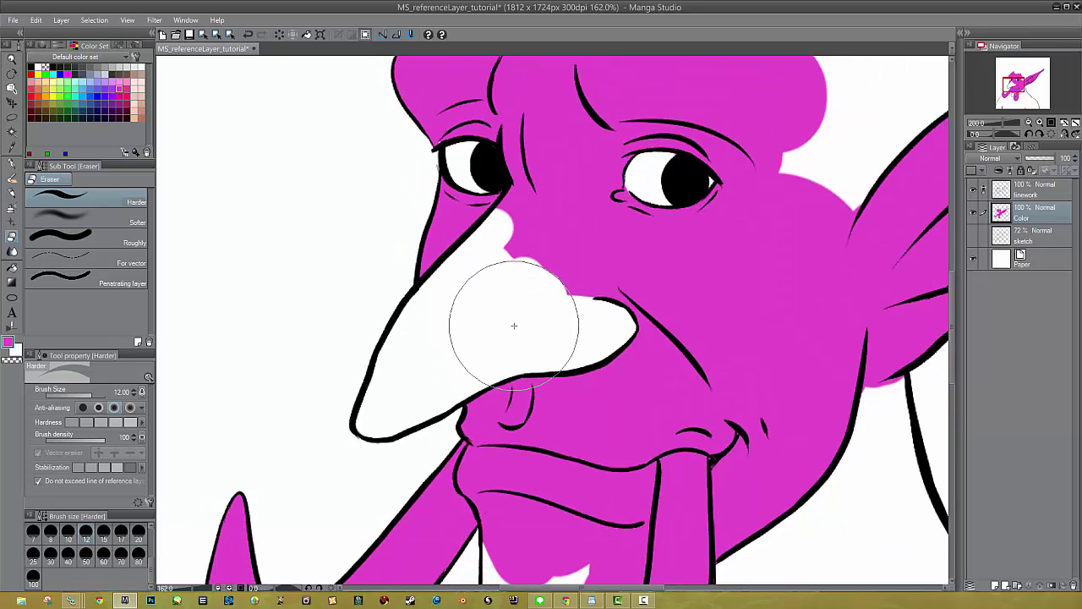
scroll(525, 323, down, 2)
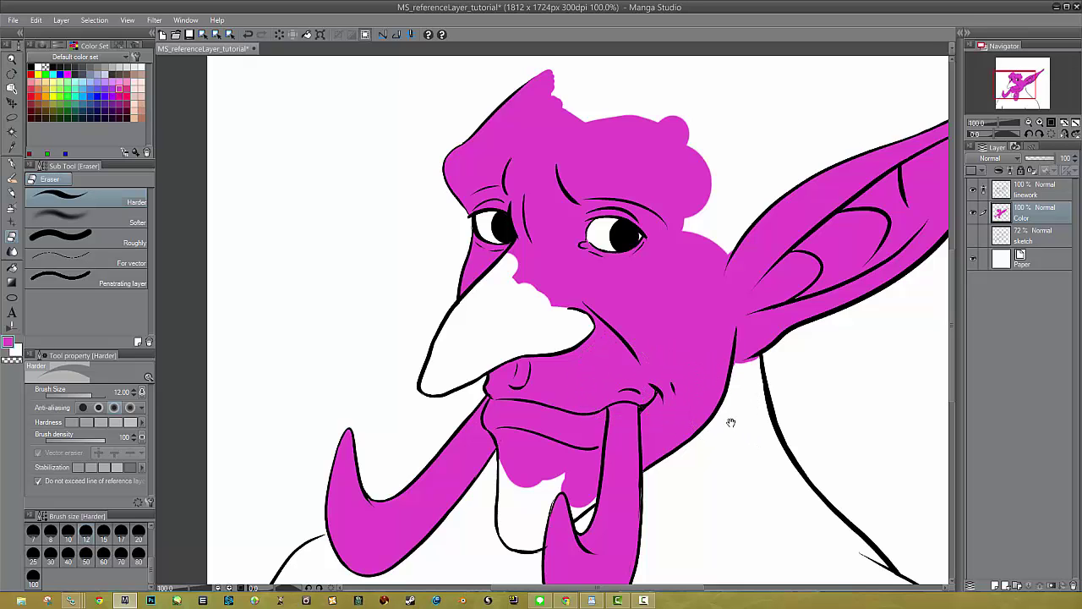
Paint magenta over the white specks near the ear with the Oil paint brush, linework hidden.
drag(730, 422, 594, 399)
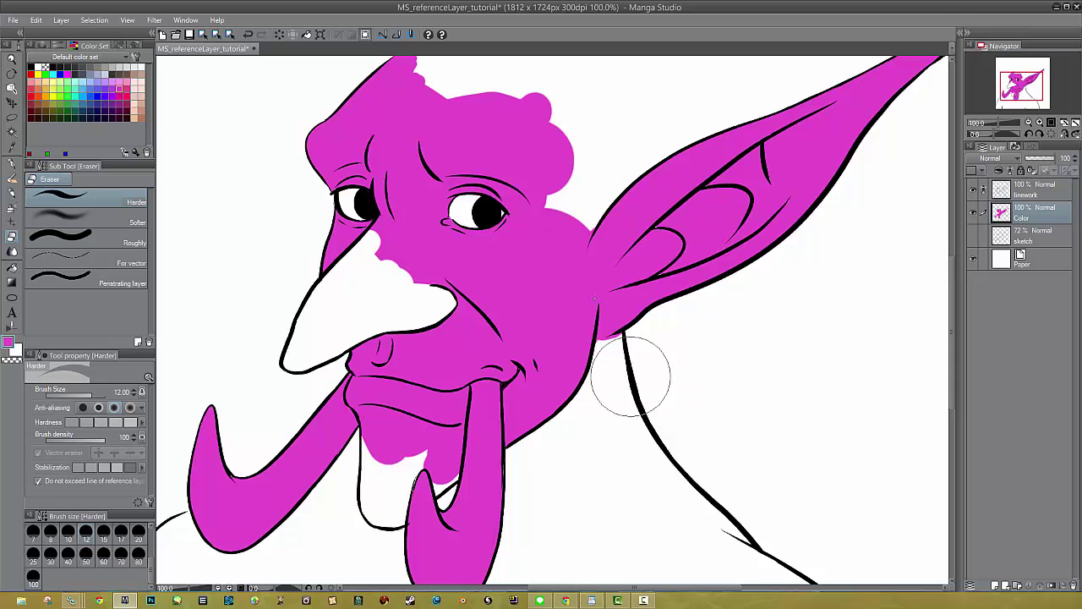
scroll(695, 299, up, 5)
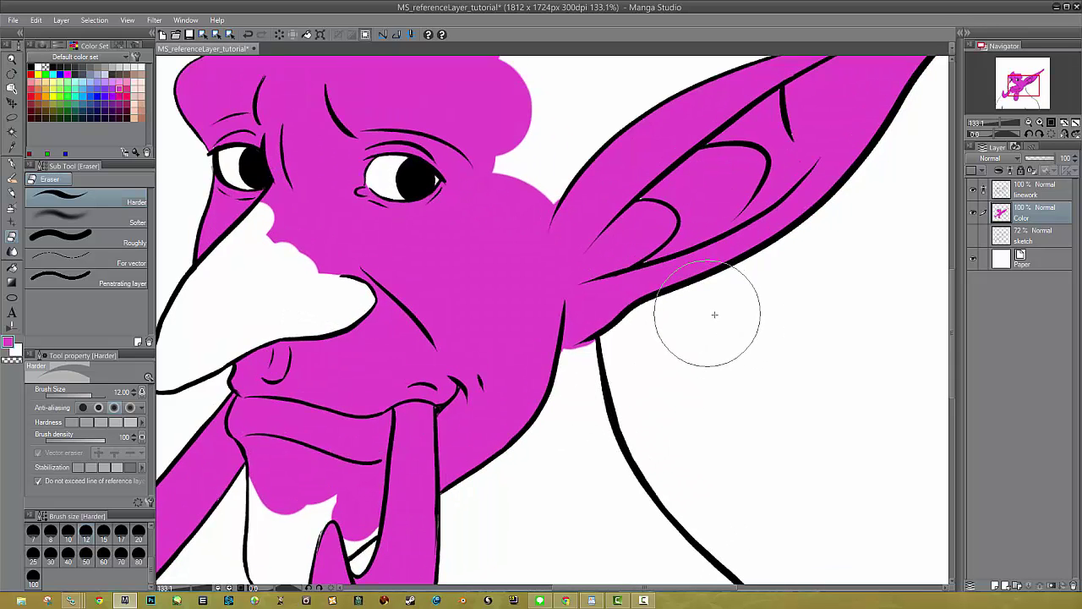
click(11, 178)
click(973, 190)
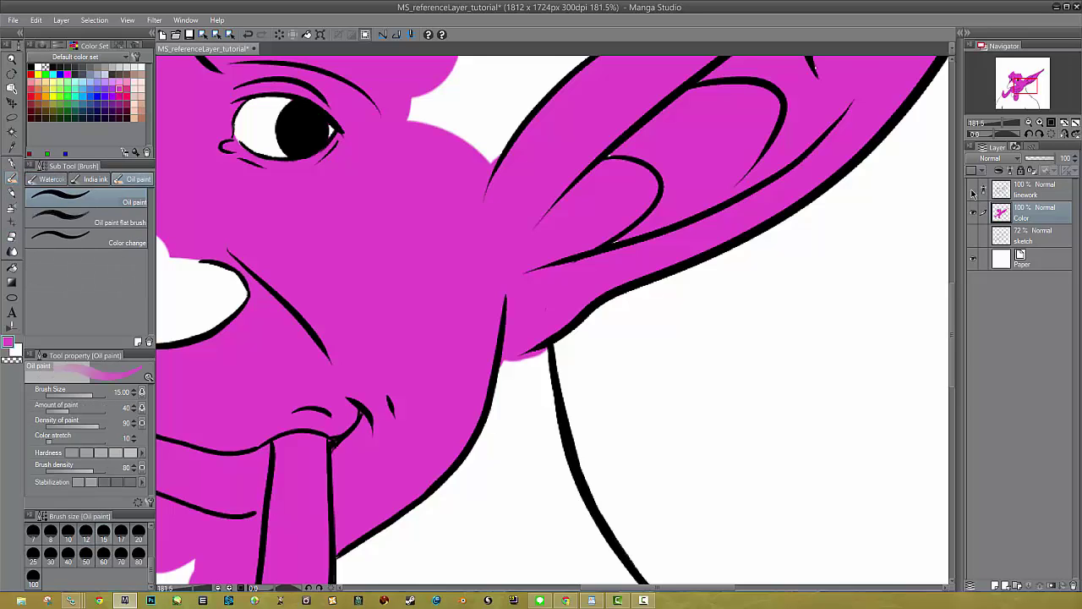
mouse_move(592, 155)
mouse_down()
mouse_move(603, 169)
mouse_move(645, 169)
mouse_move(803, 72)
mouse_move(731, 180)
mouse_move(713, 181)
mouse_up()
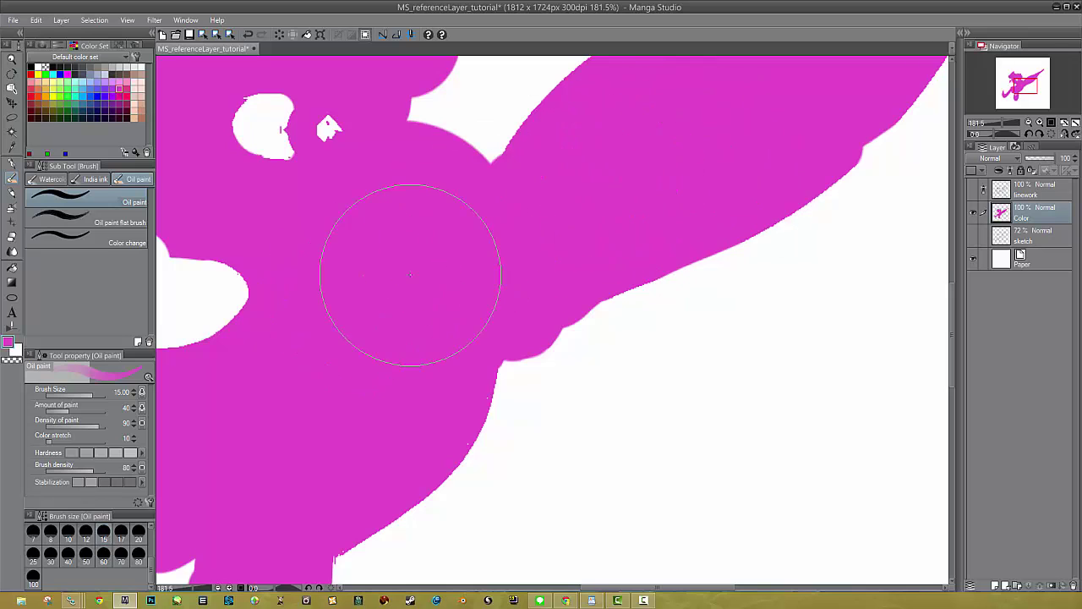
click(973, 189)
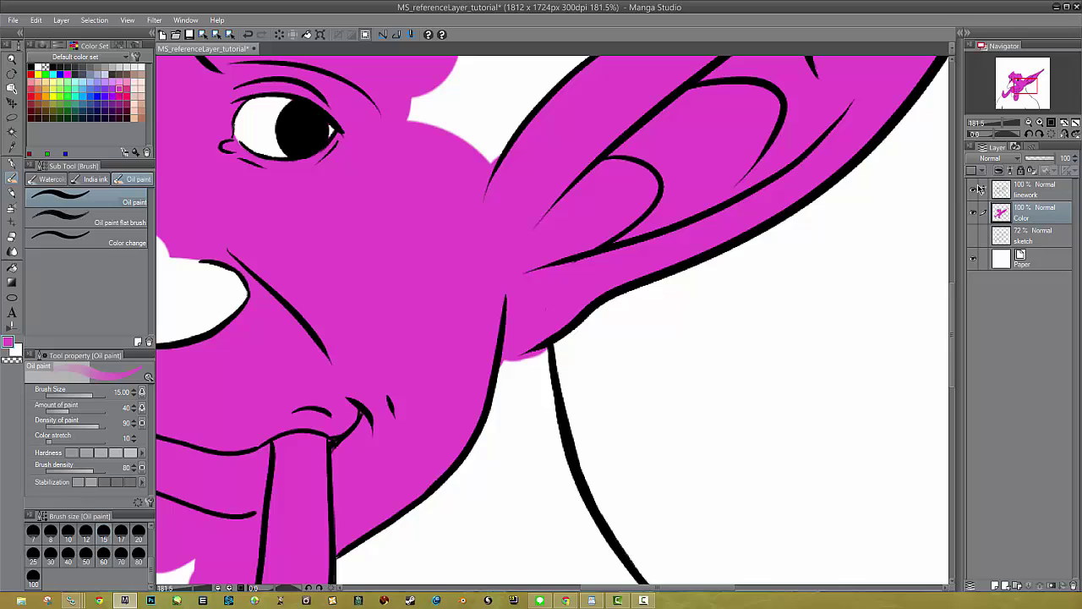
click(973, 190)
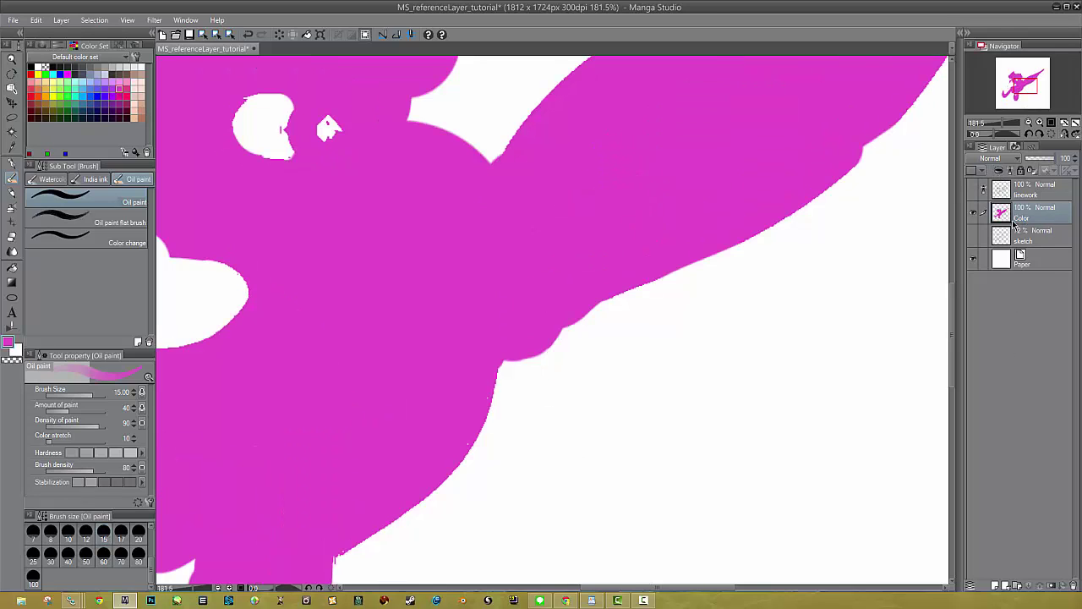
Add a new layer clipped to Color, paint blue on the inner ear, and show the linework.
click(1009, 171)
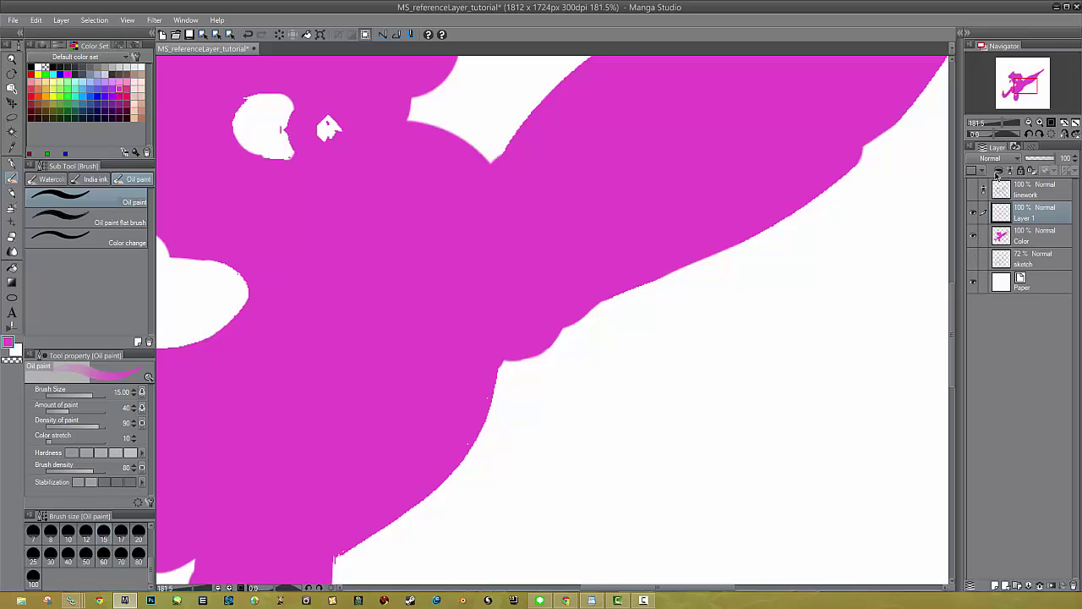
click(1009, 171)
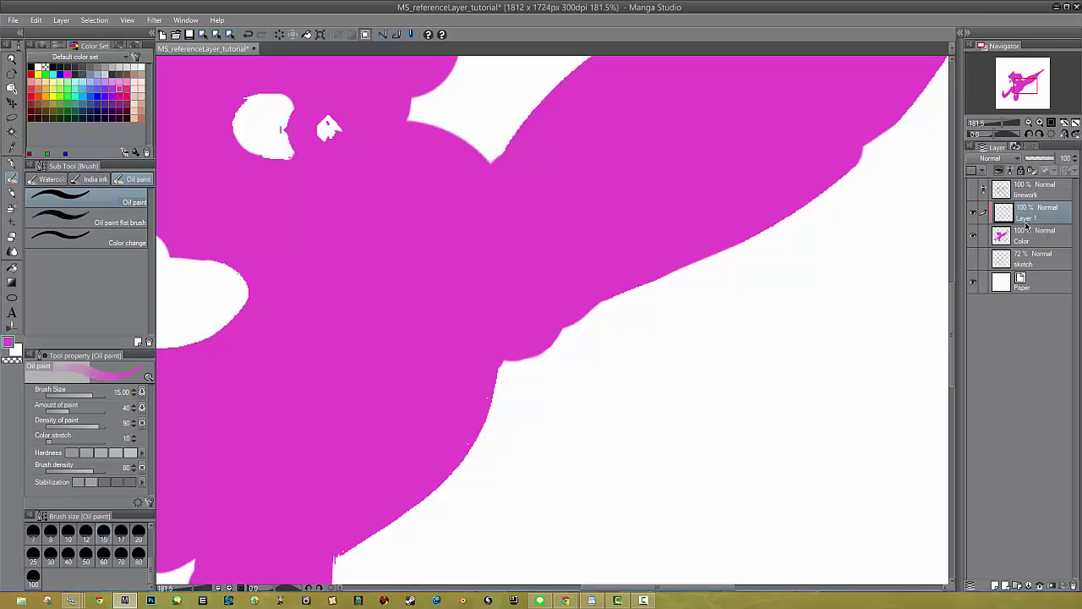
click(97, 96)
mouse_move(666, 308)
mouse_down()
mouse_move(770, 196)
mouse_move(800, 206)
mouse_move(648, 219)
mouse_move(629, 206)
mouse_move(599, 344)
mouse_move(607, 167)
mouse_move(596, 305)
mouse_up()
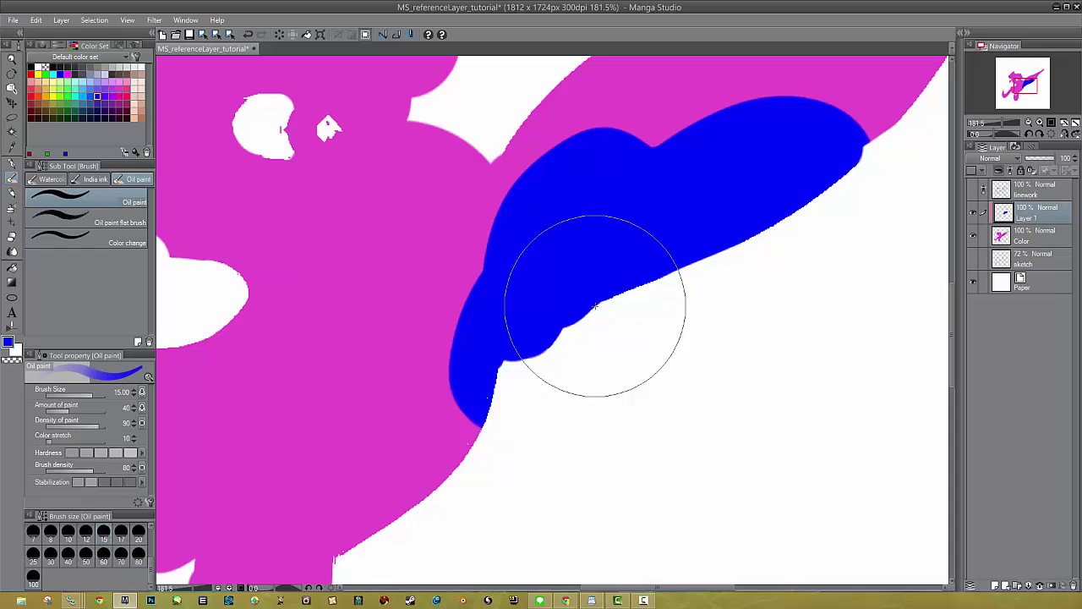
scroll(595, 304, down, 5)
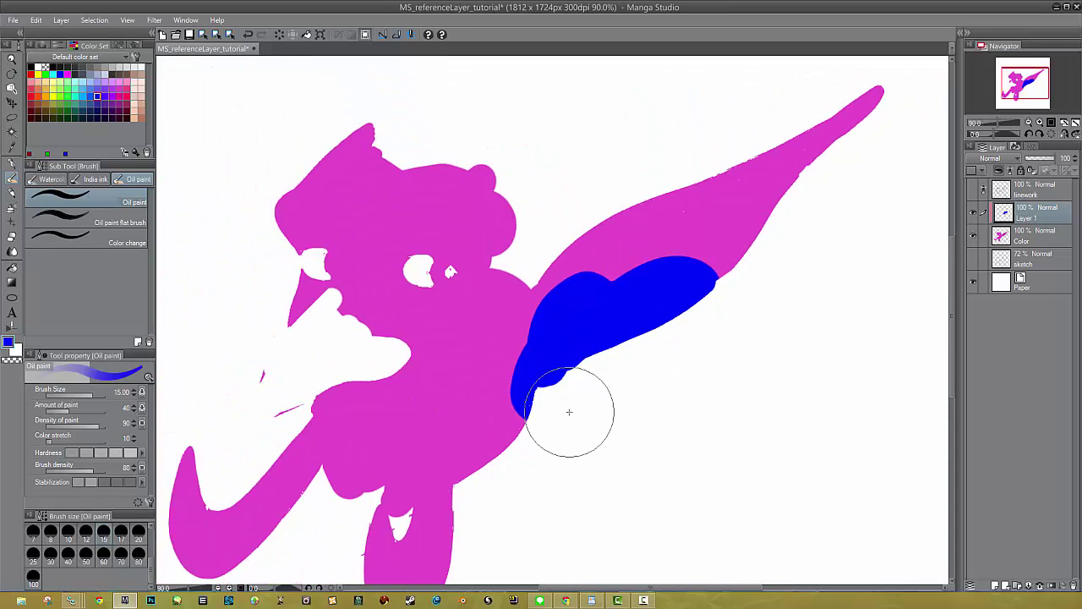
click(972, 192)
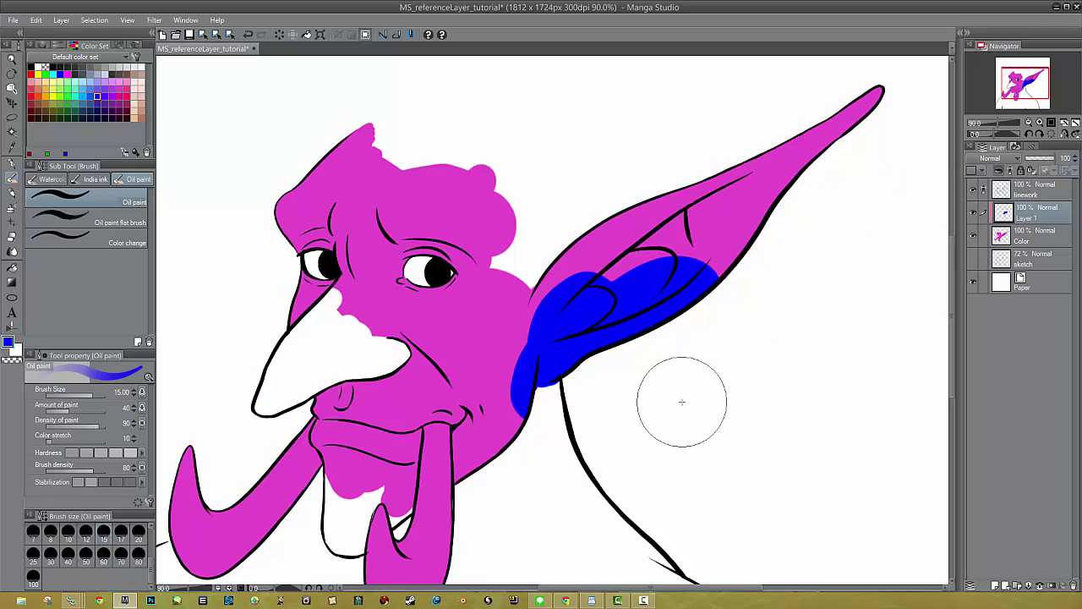